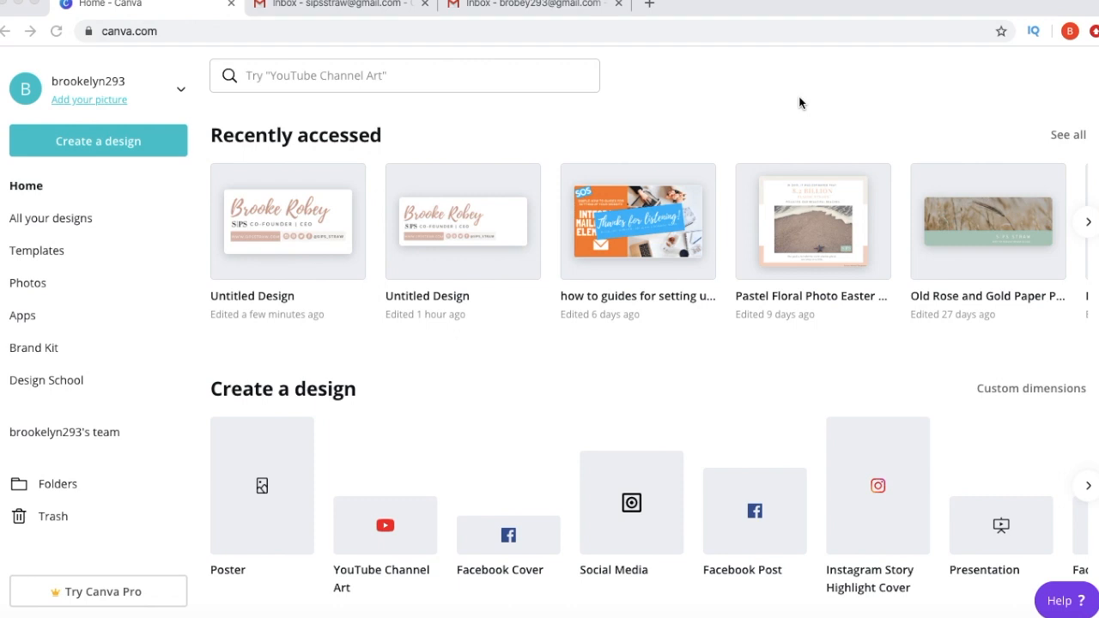
- Reload the Canva home page at canva.com
scroll(631, 390, "down", 1)
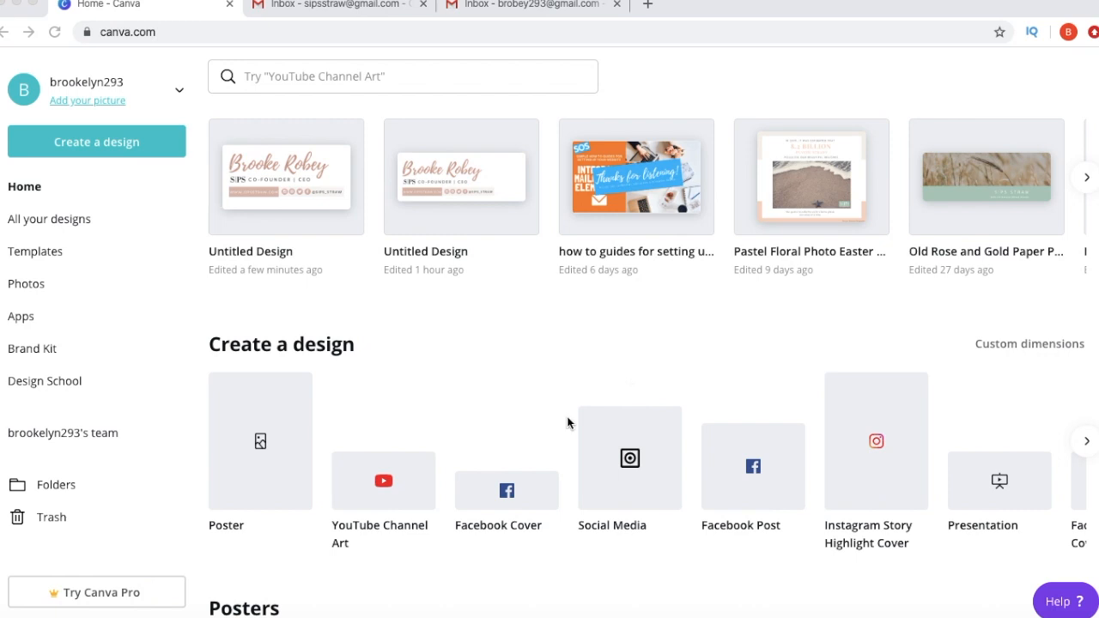
left_click(354, 30)
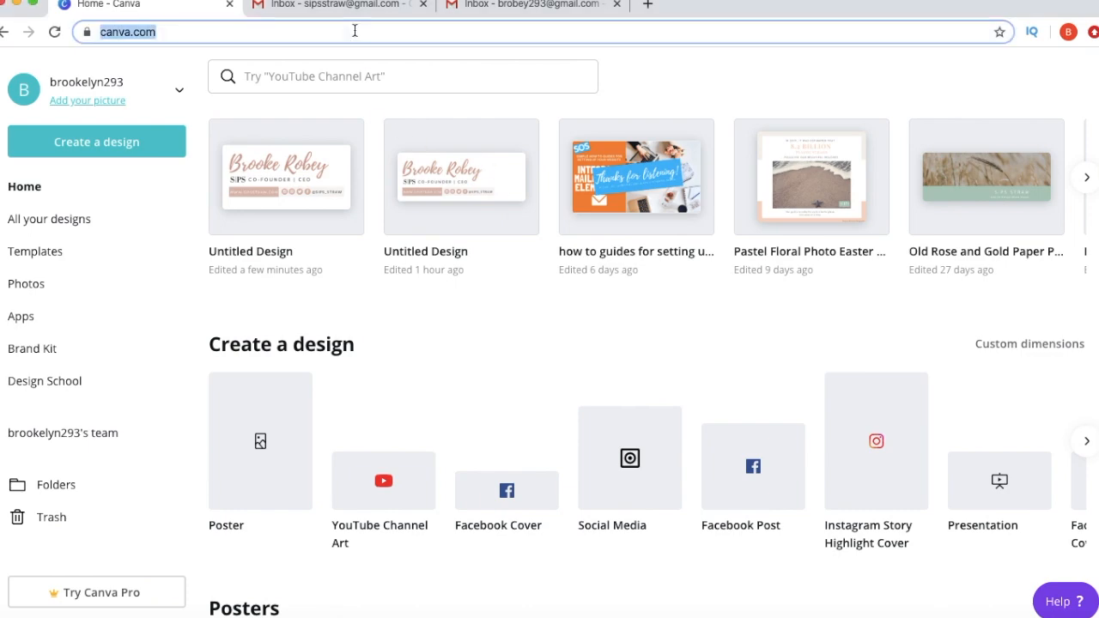
type("canva.c")
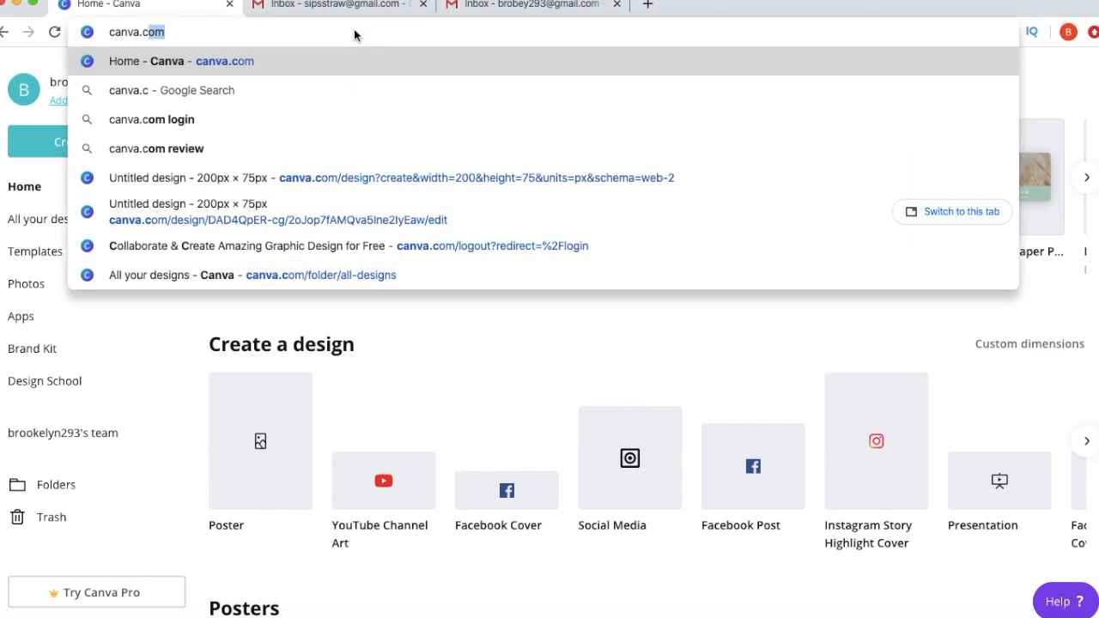
key("Return")
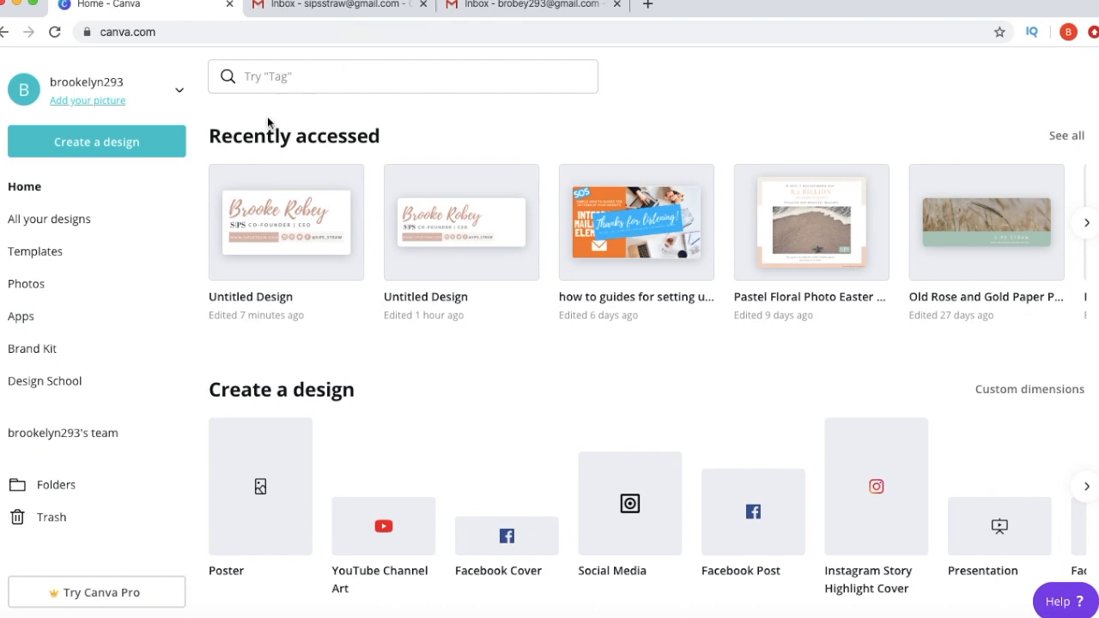
- Create a new blank design with custom dimensions of 300 × 150 px
left_click(148, 146)
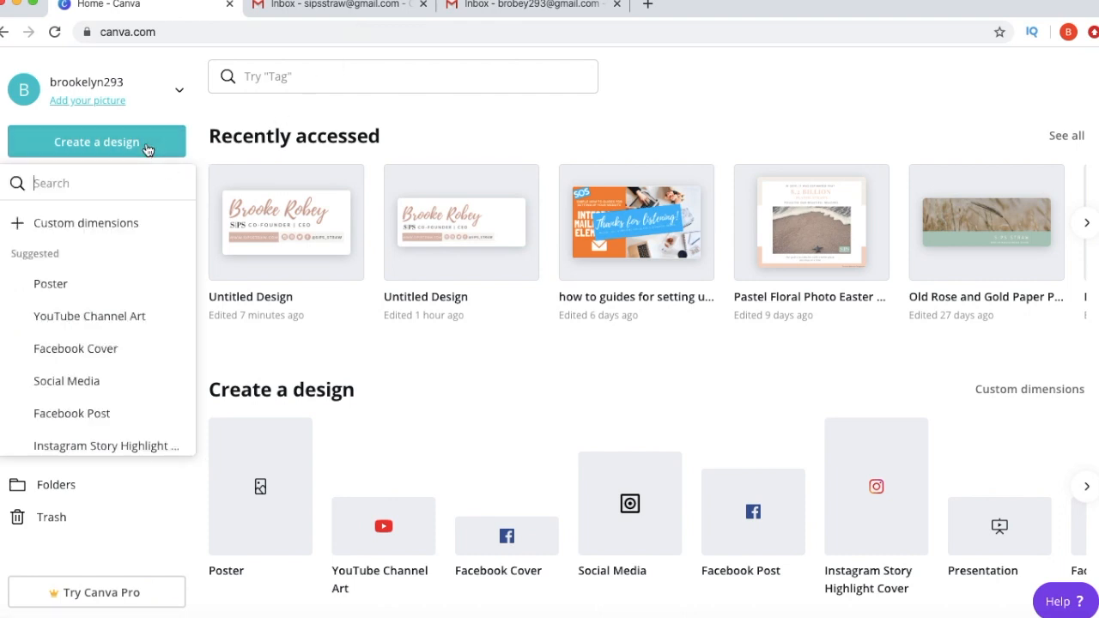
left_click(128, 225)
type("300")
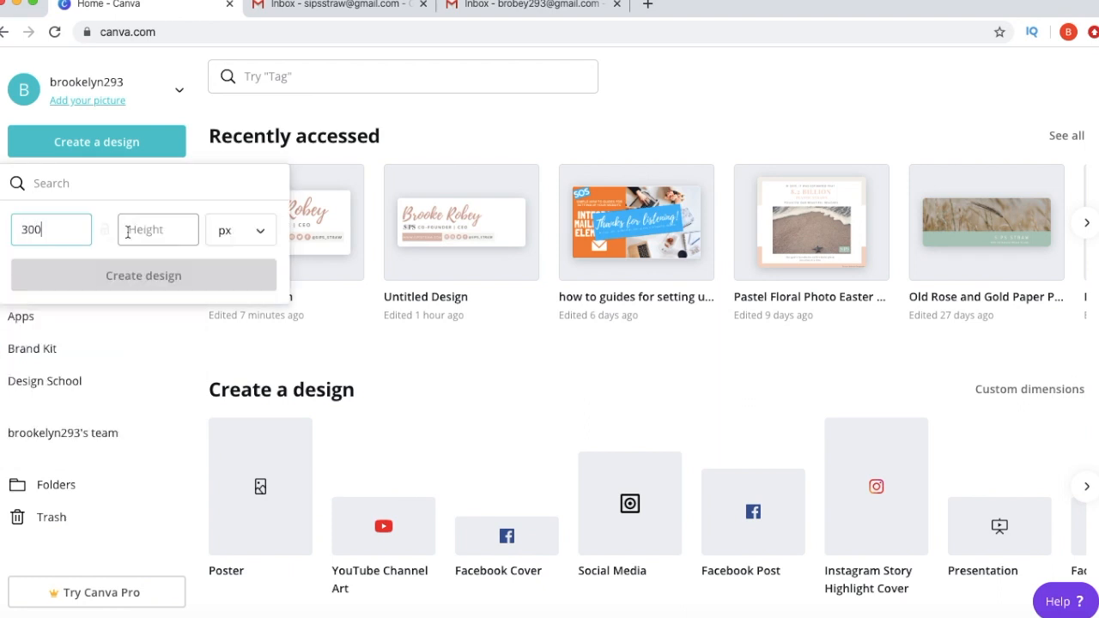
left_click(171, 216)
type("150")
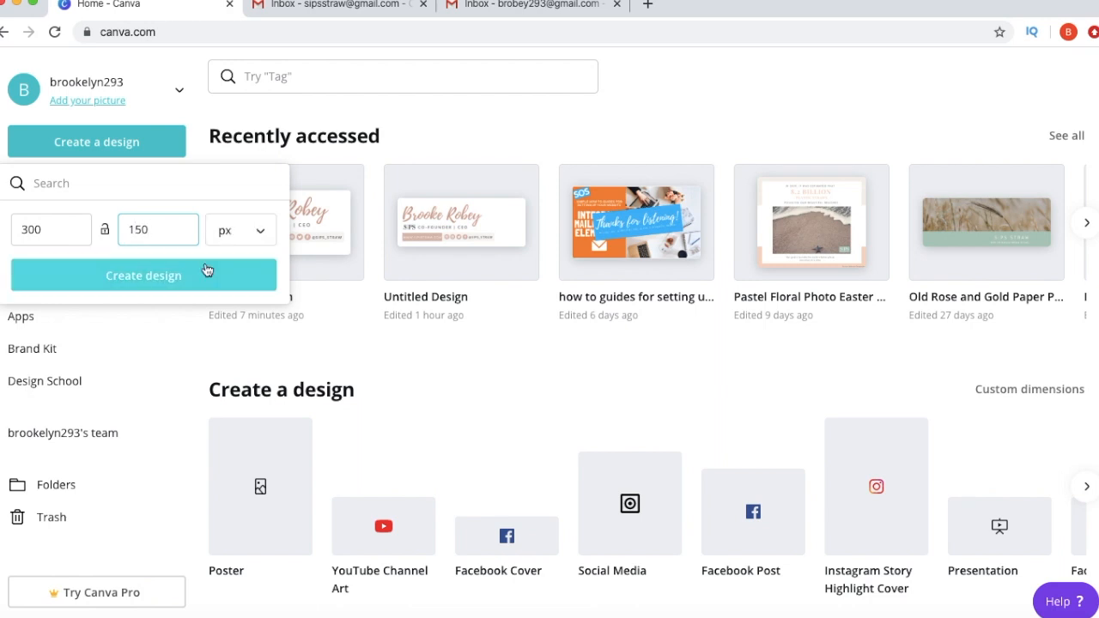
left_click(206, 271)
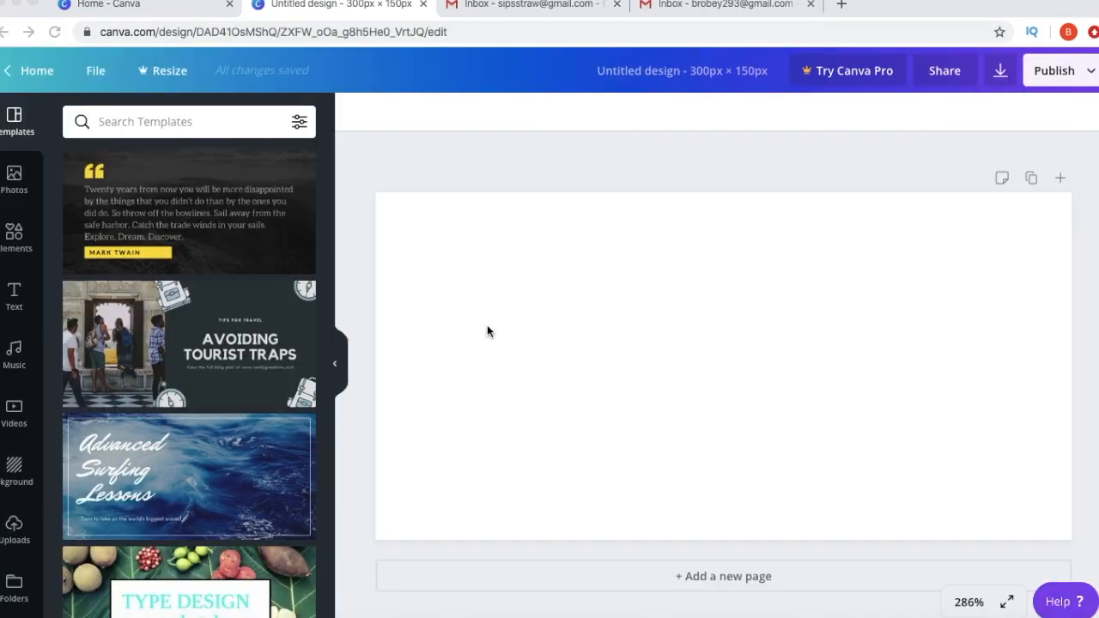
- Add a heading with the person's name in the Playlist Script font
left_click(14, 296)
left_click(208, 198)
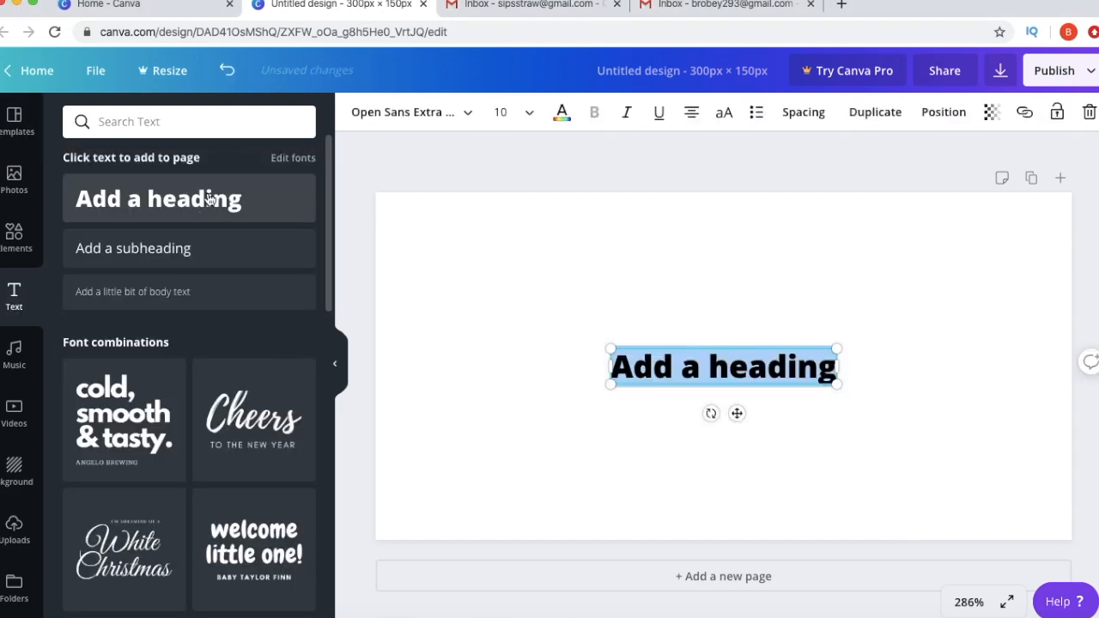
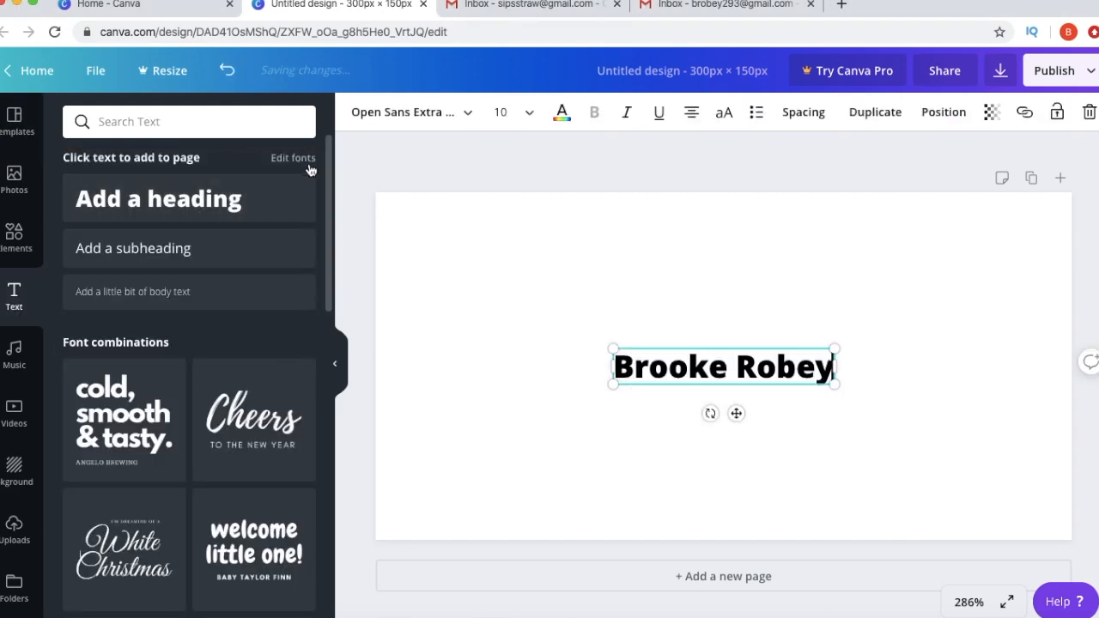
left_click(438, 120)
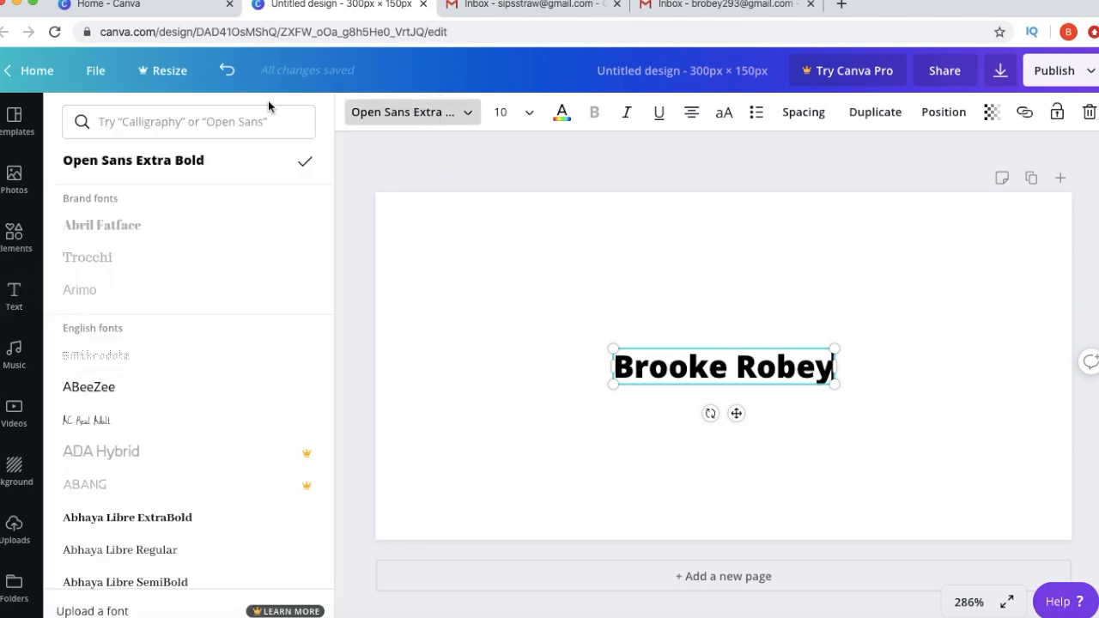
left_click(203, 111)
type("pla")
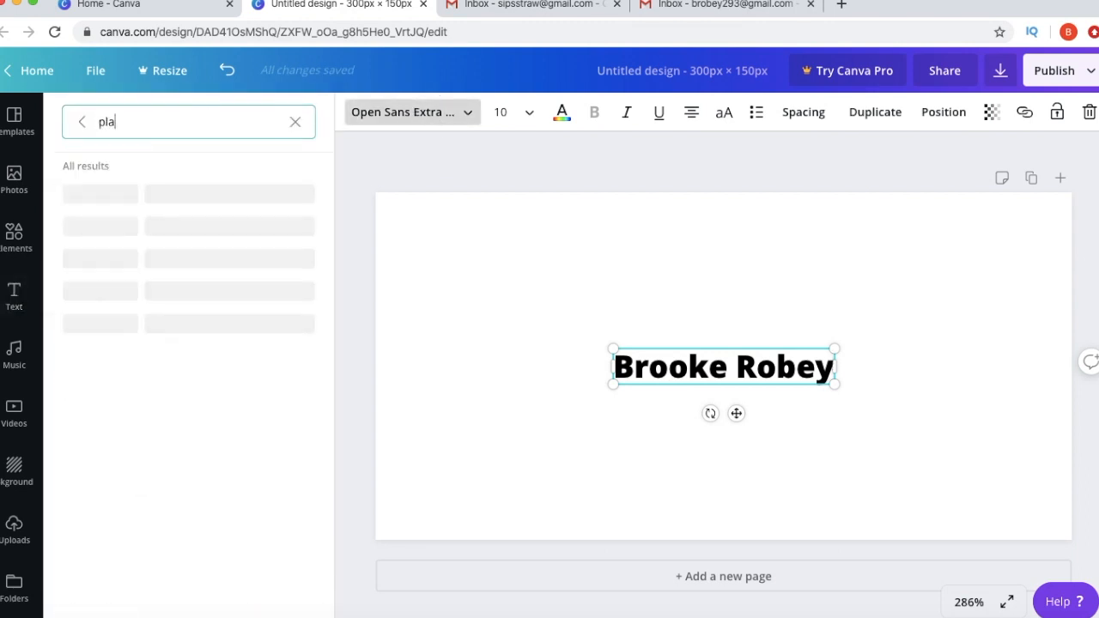
type("yslist script")
left_click(155, 293)
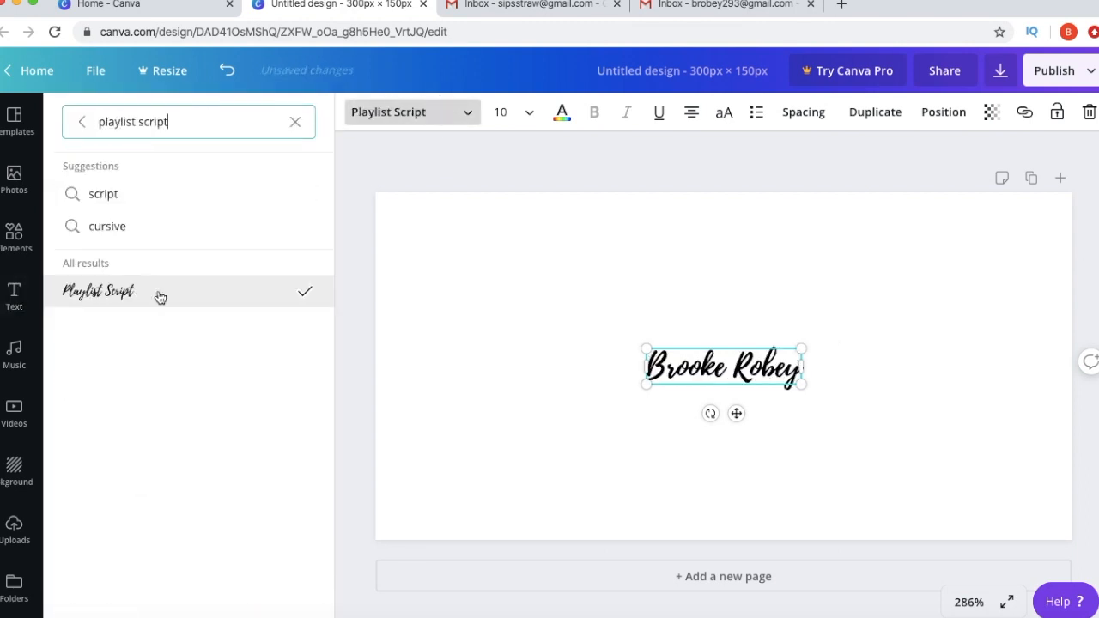
- Set the name to font size 18.4 and move it to the upper left
left_click(513, 113)
type("18.4")
key("Return")
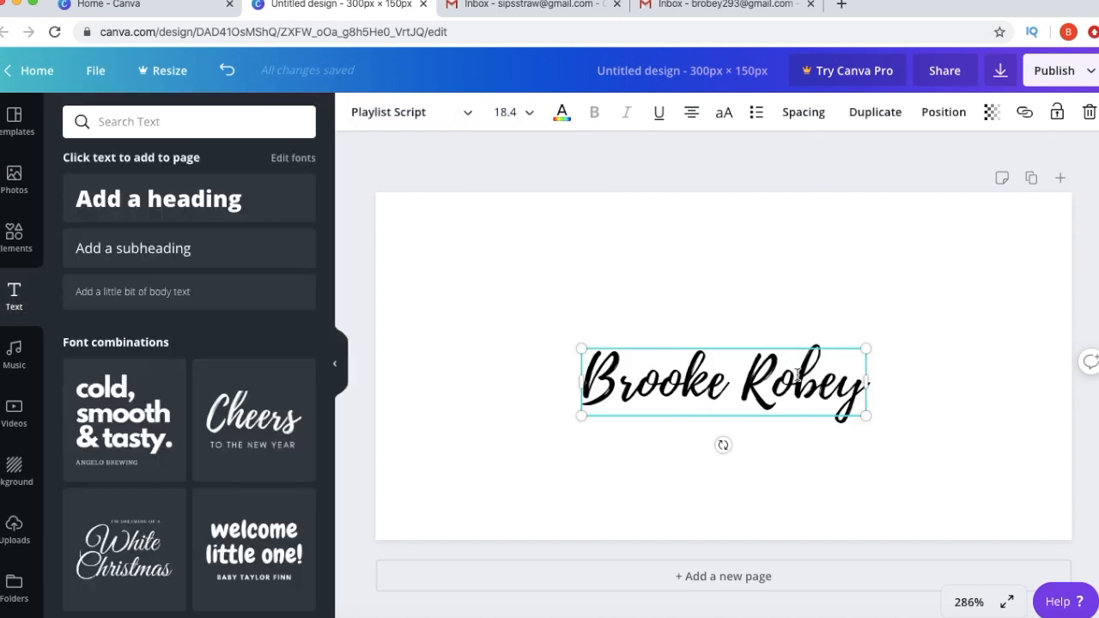
left_click_drag(833, 385, 669, 261)
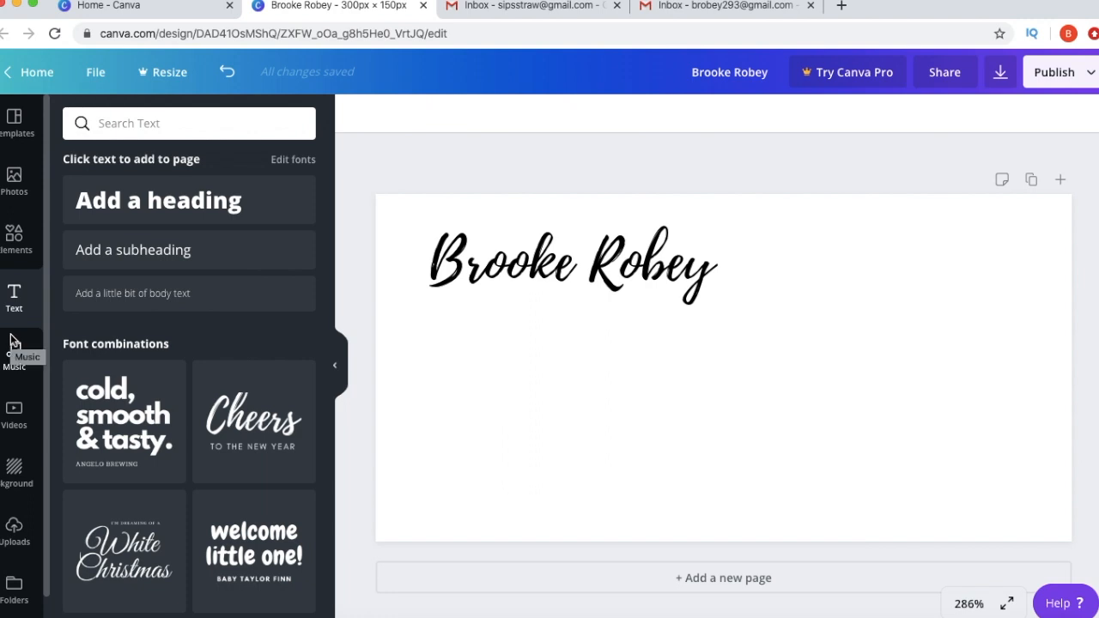
- Add the subheading 'Founder & CEO of Sips Straw' in uppercase with letter spacing 131
left_click(120, 259)
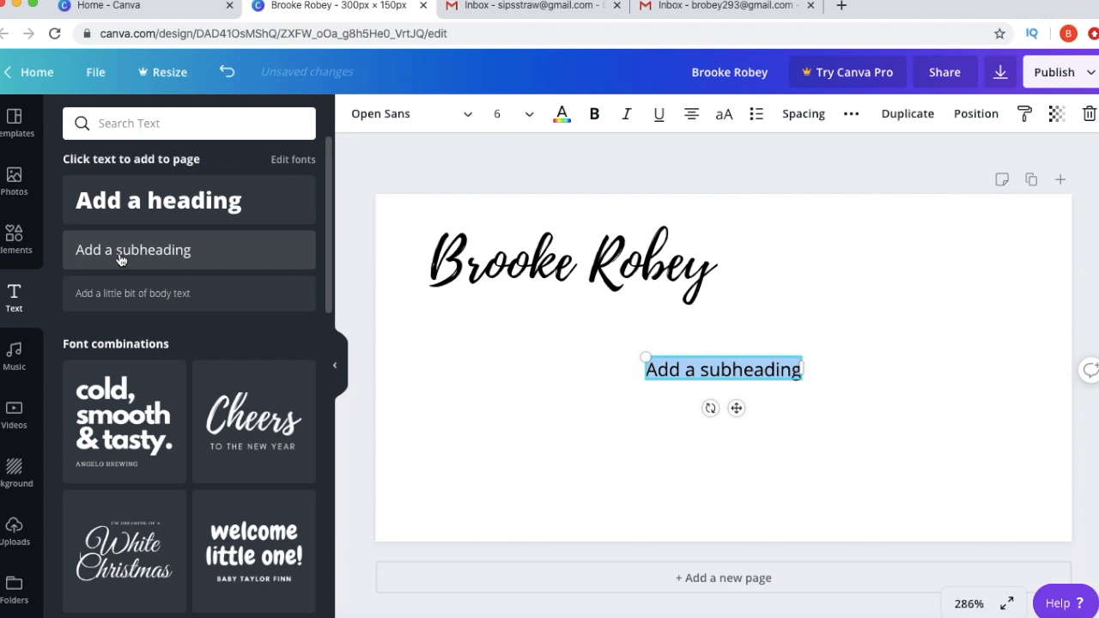
type("Fou")
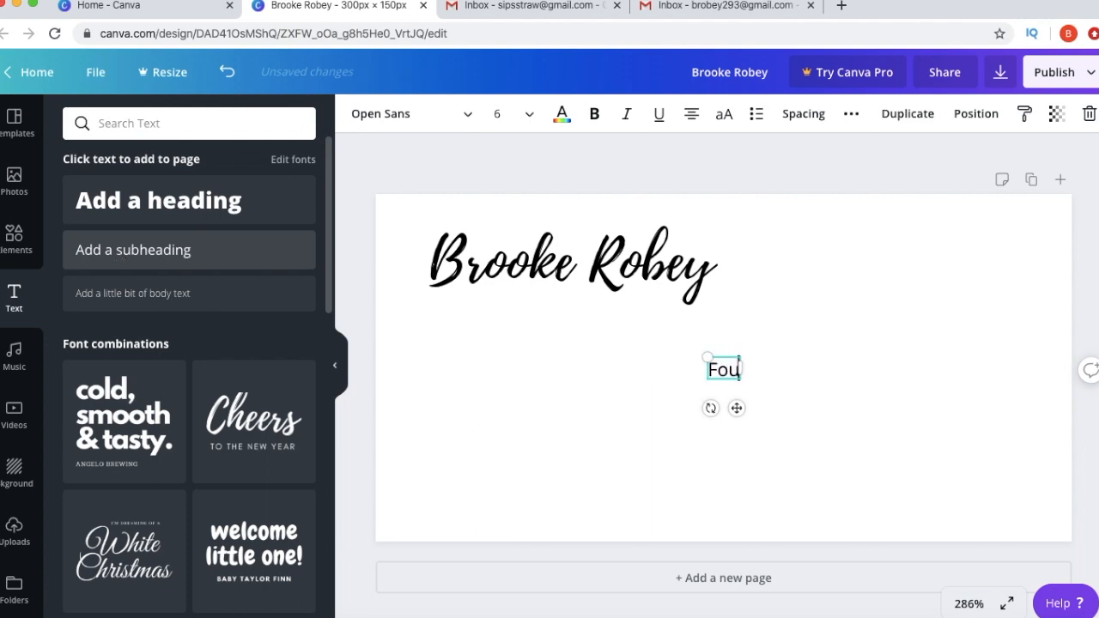
type("nder & CEO")
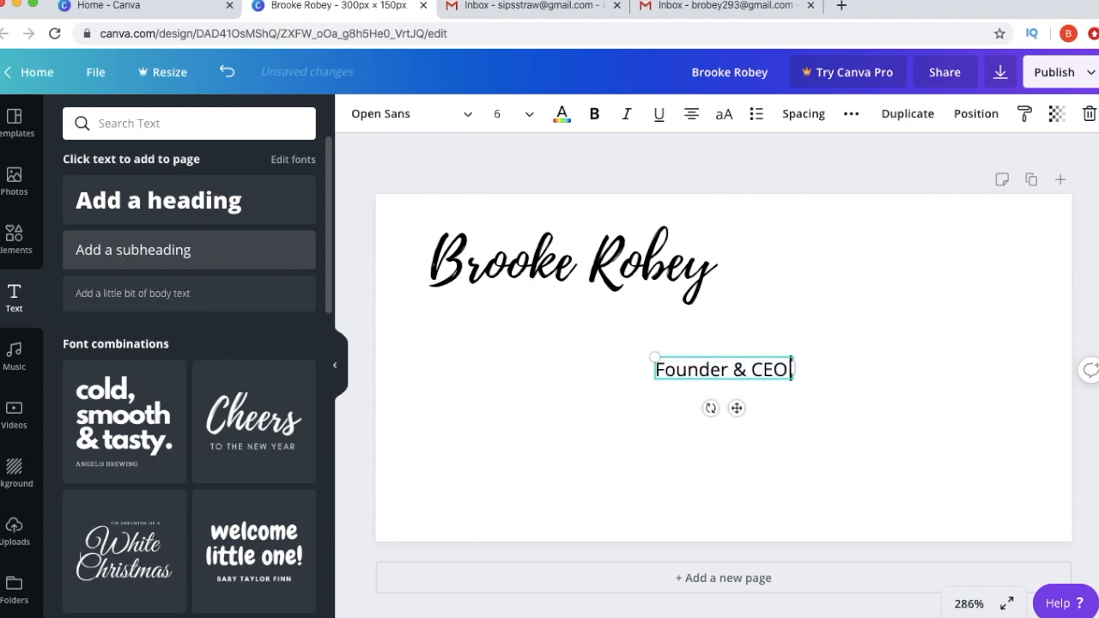
type(" of Sips Straw")
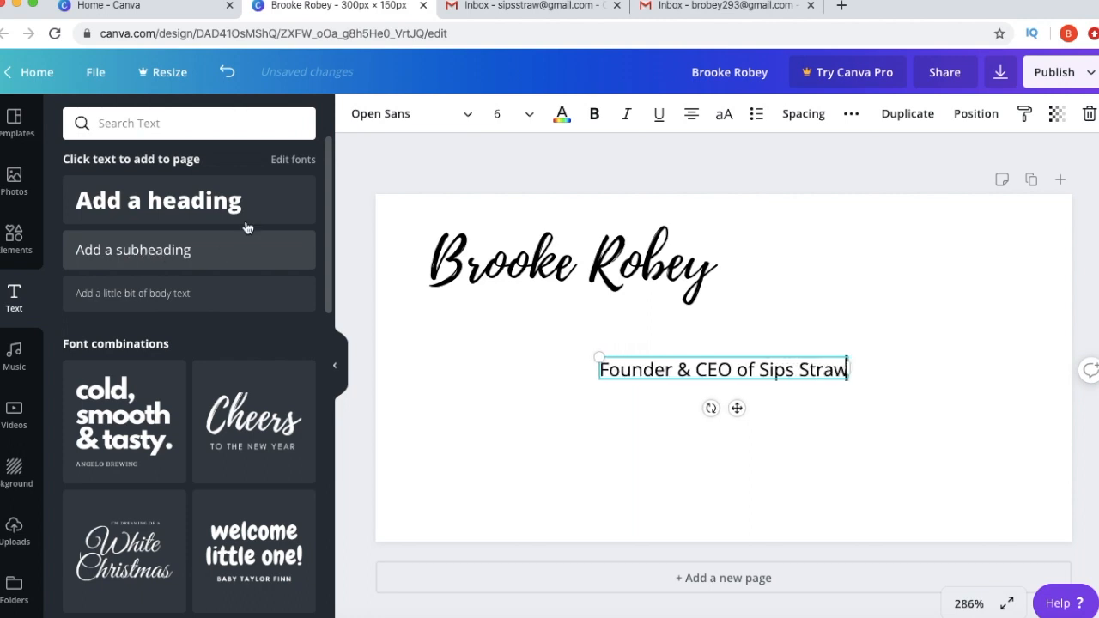
left_click(724, 115)
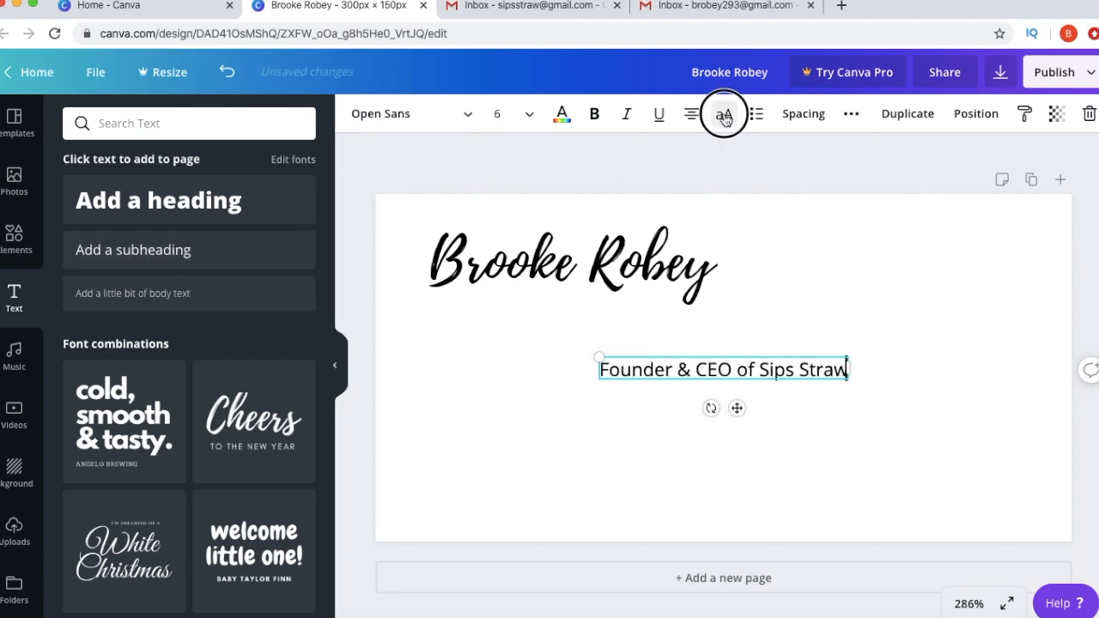
left_click(811, 126)
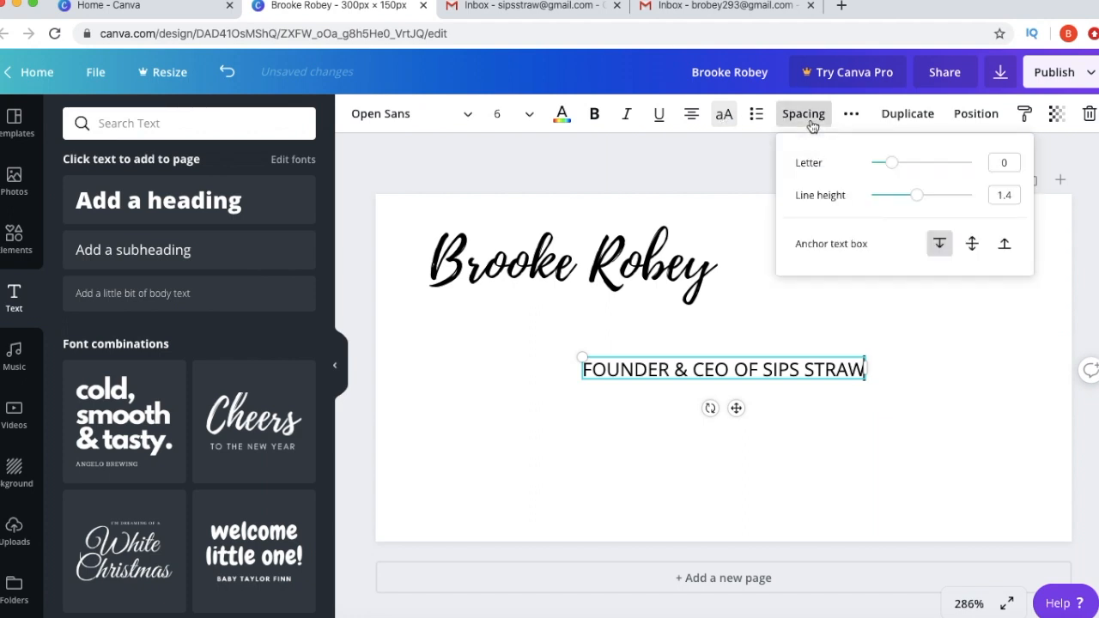
mouse_move(875, 163)
left_mouse_down()
mouse_move(930, 167)
mouse_move(904, 171)
left_mouse_up()
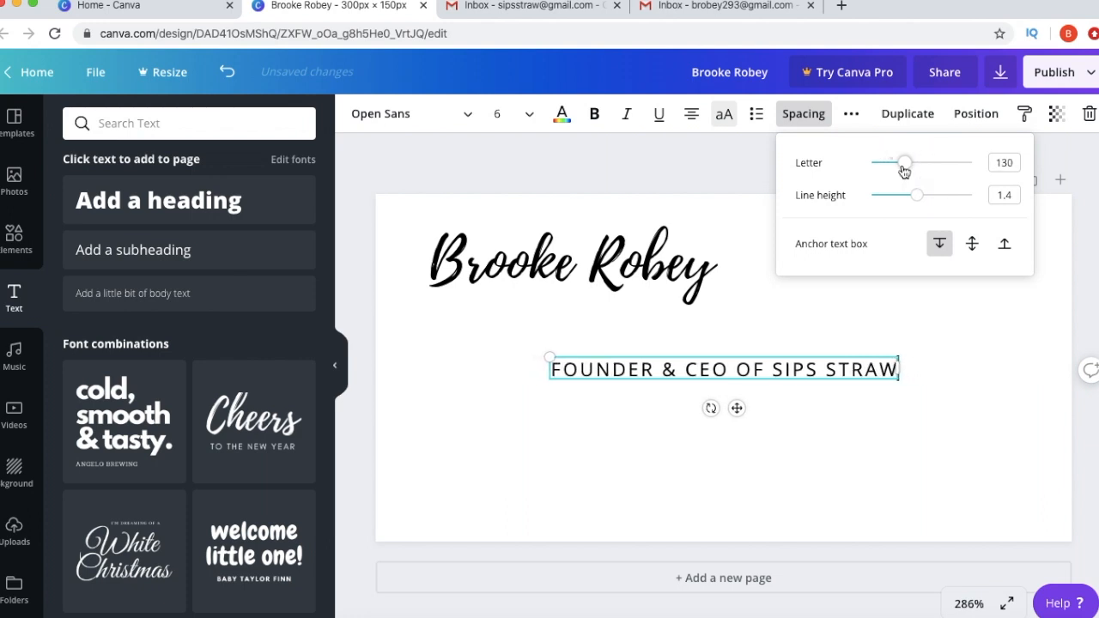
double_click(1008, 163)
type("131")
key("Return")
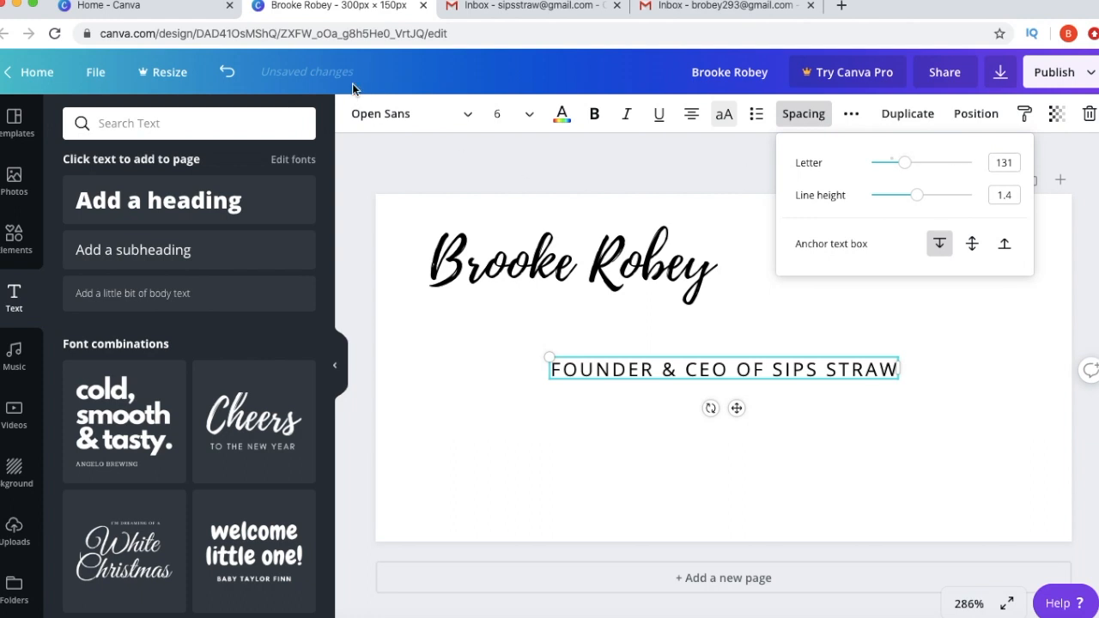
- Set the subtitle to the Lato font at size 4.2
left_click(364, 113)
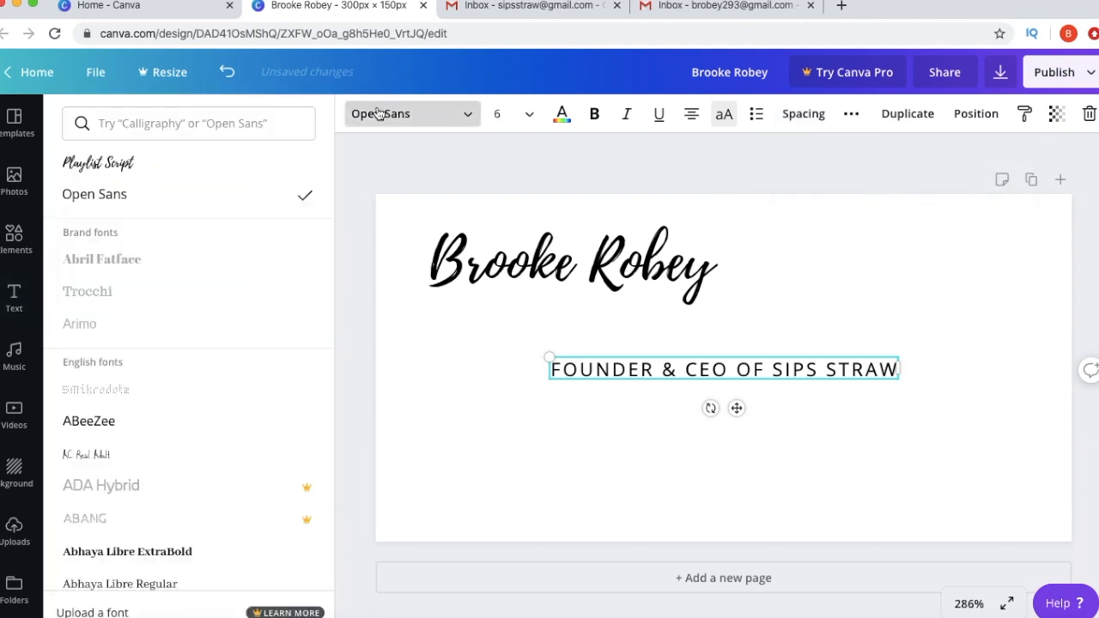
left_click(258, 121)
type("lato")
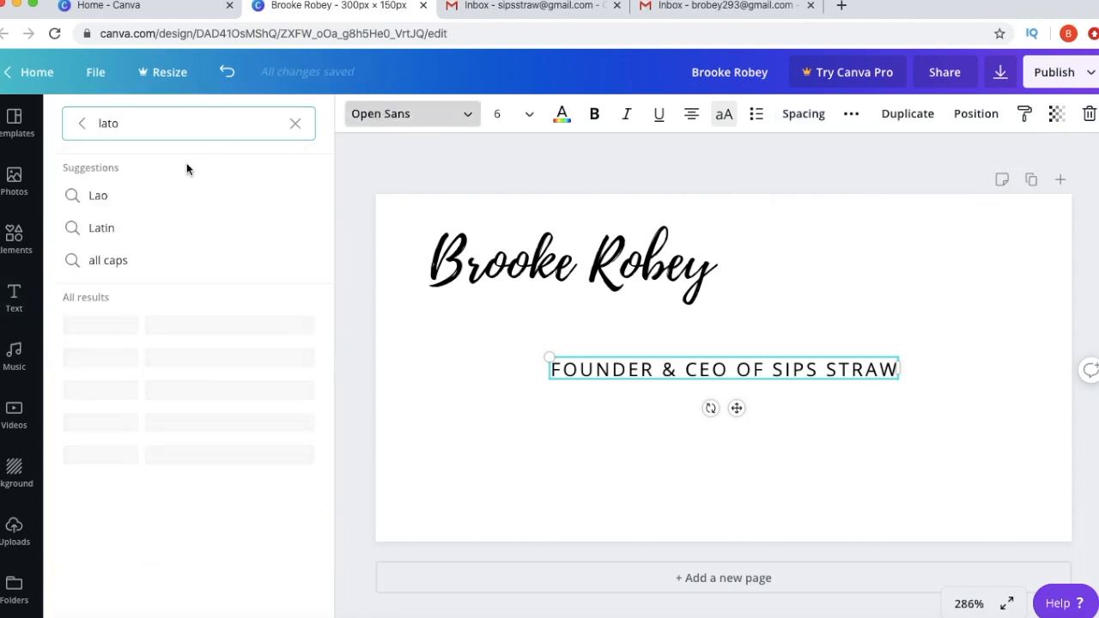
left_click(158, 335)
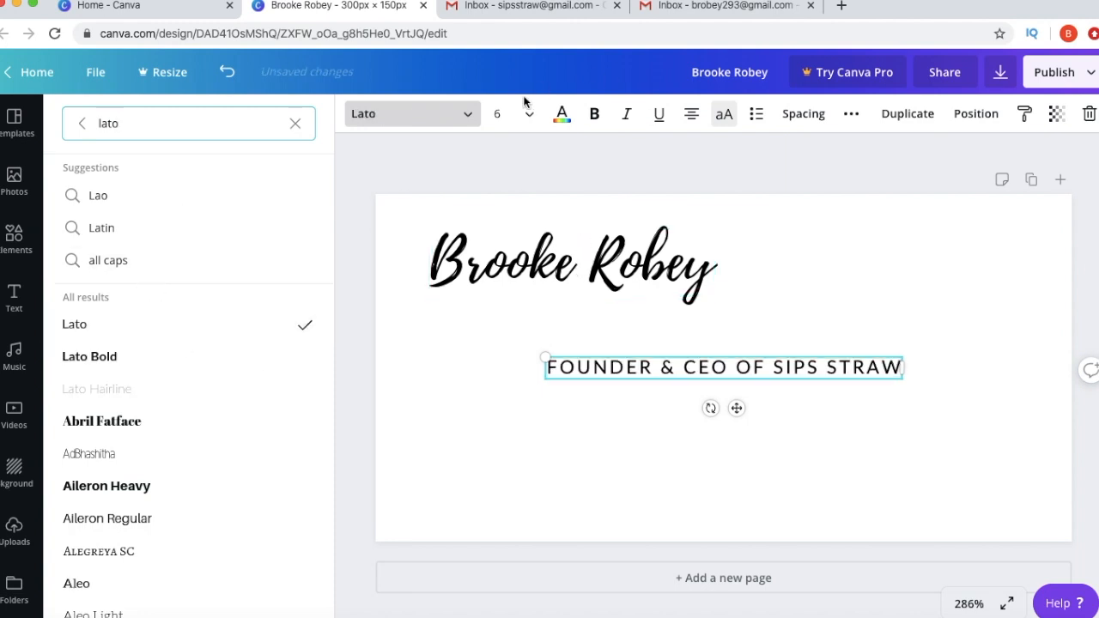
left_click(498, 113)
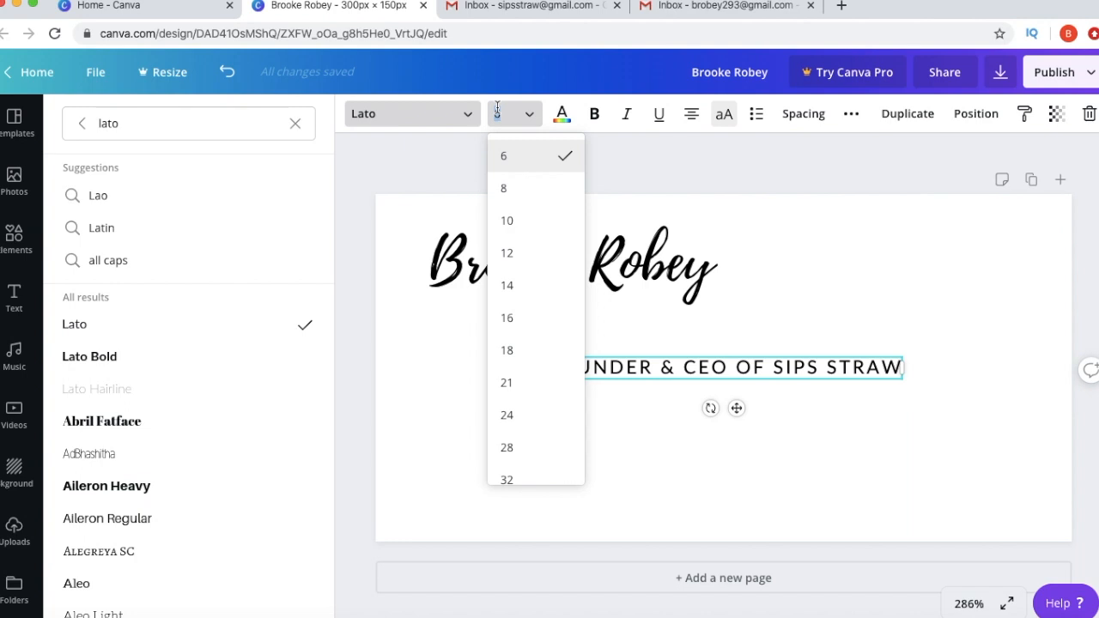
type("4.2")
key("Return")
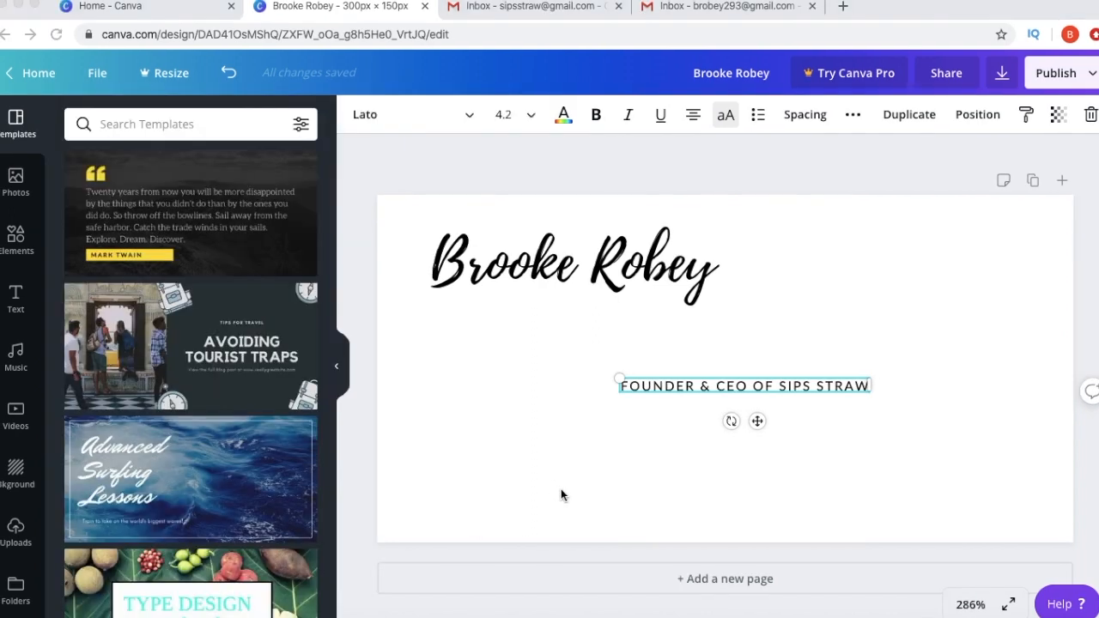
left_click_drag(715, 387, 473, 316)
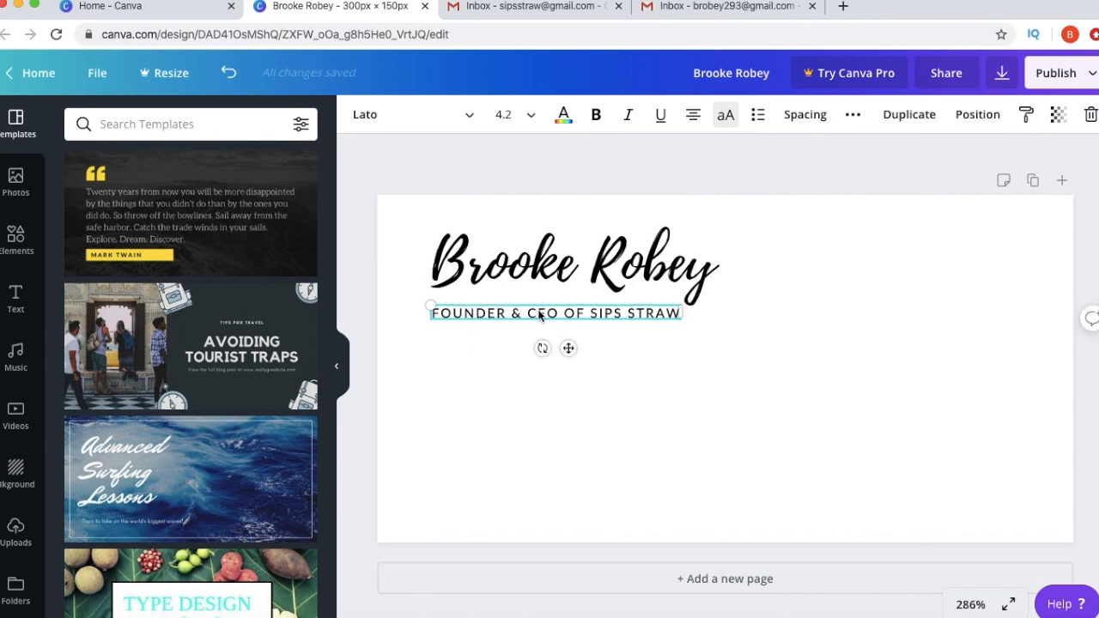
key("super+d")
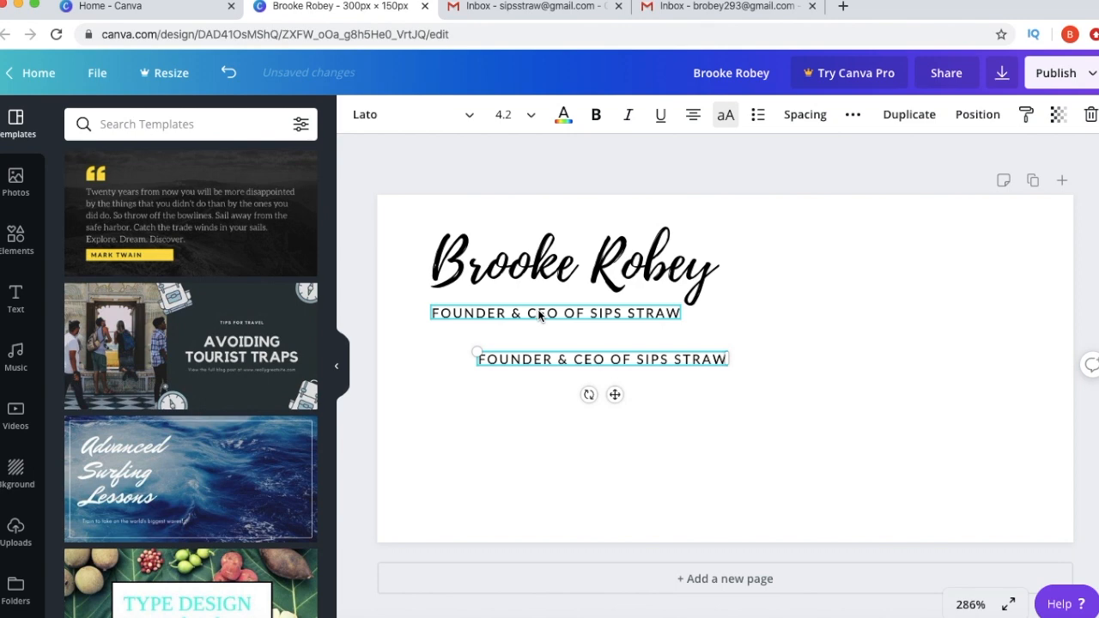
double_click(559, 358)
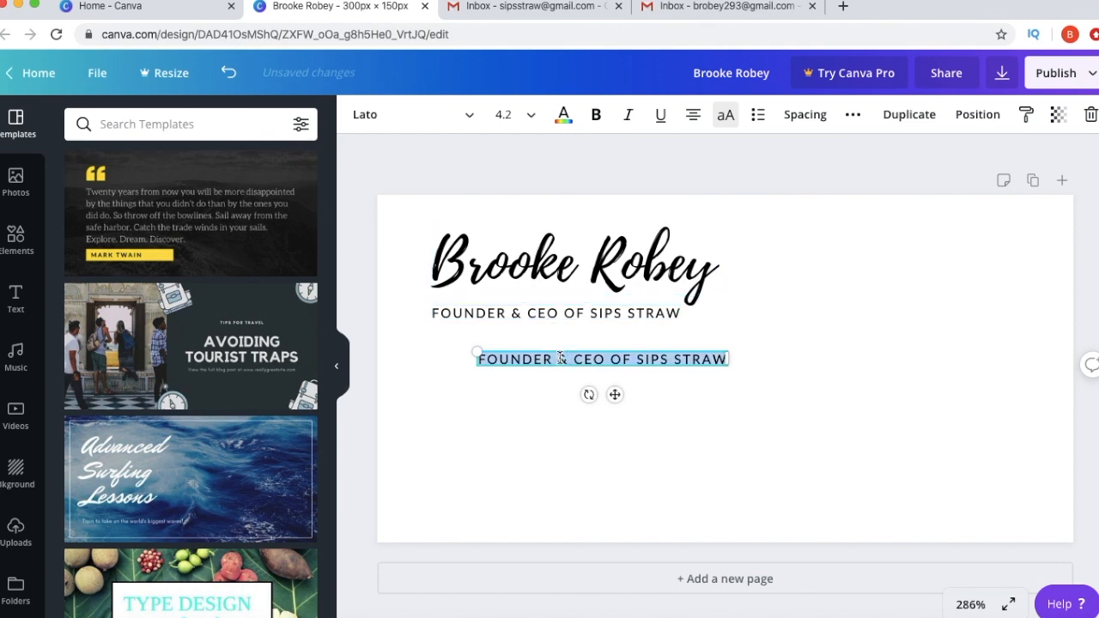
type("www.sipsstraw.com")
- Put the web address under the subtitle at size 3.2, aligned to its left edge
left_click_drag(661, 358, 583, 339)
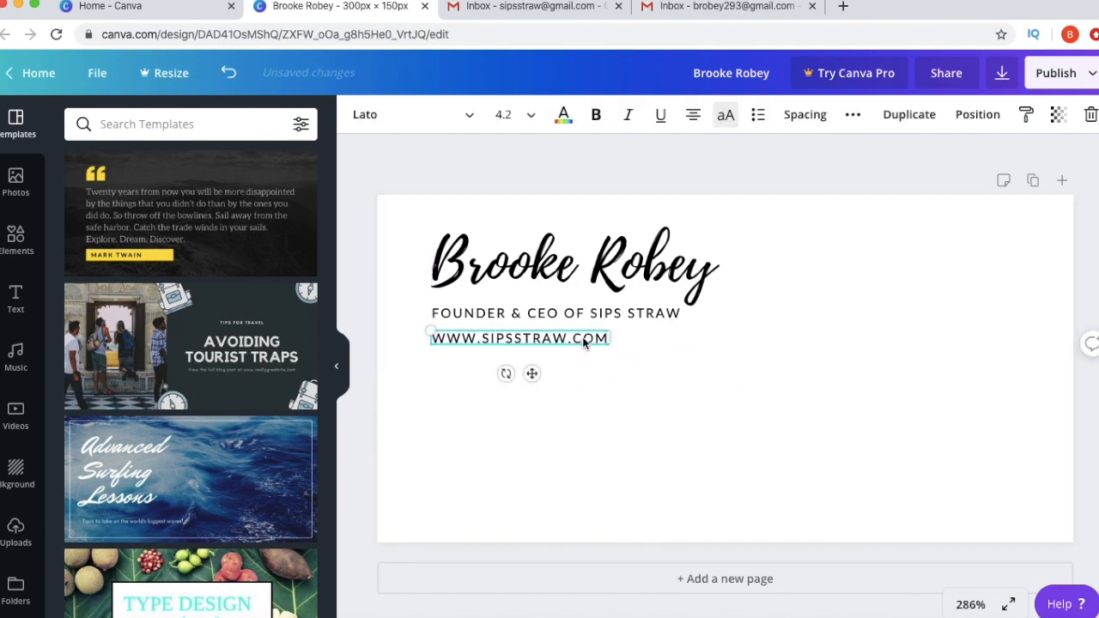
left_click(499, 112)
type("3.2")
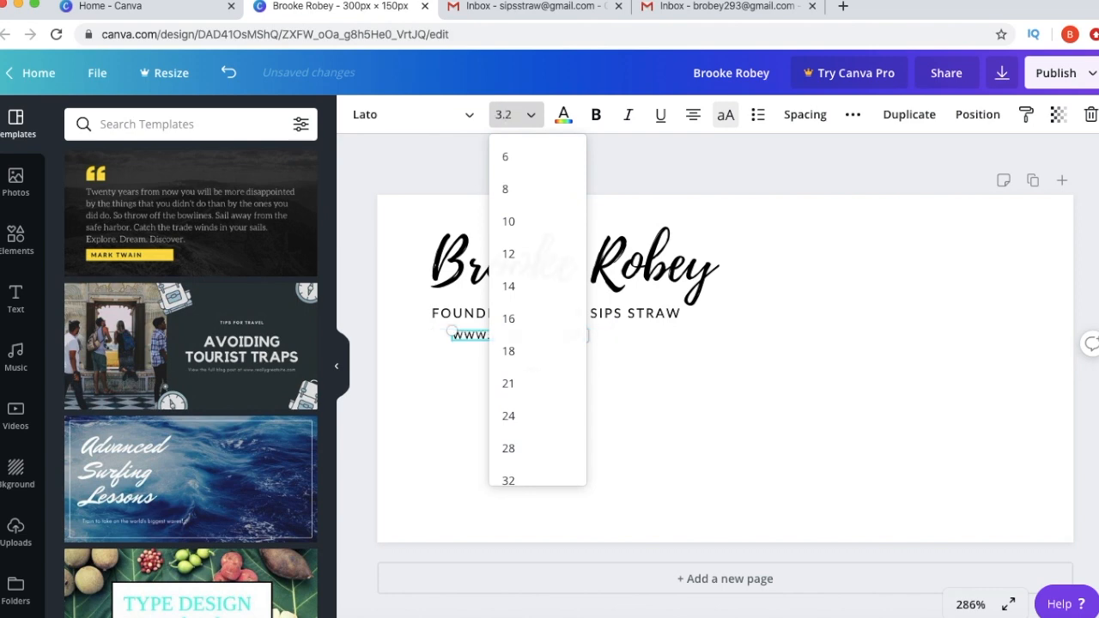
key("Return")
left_click(651, 391)
left_click_drag(546, 338, 527, 342)
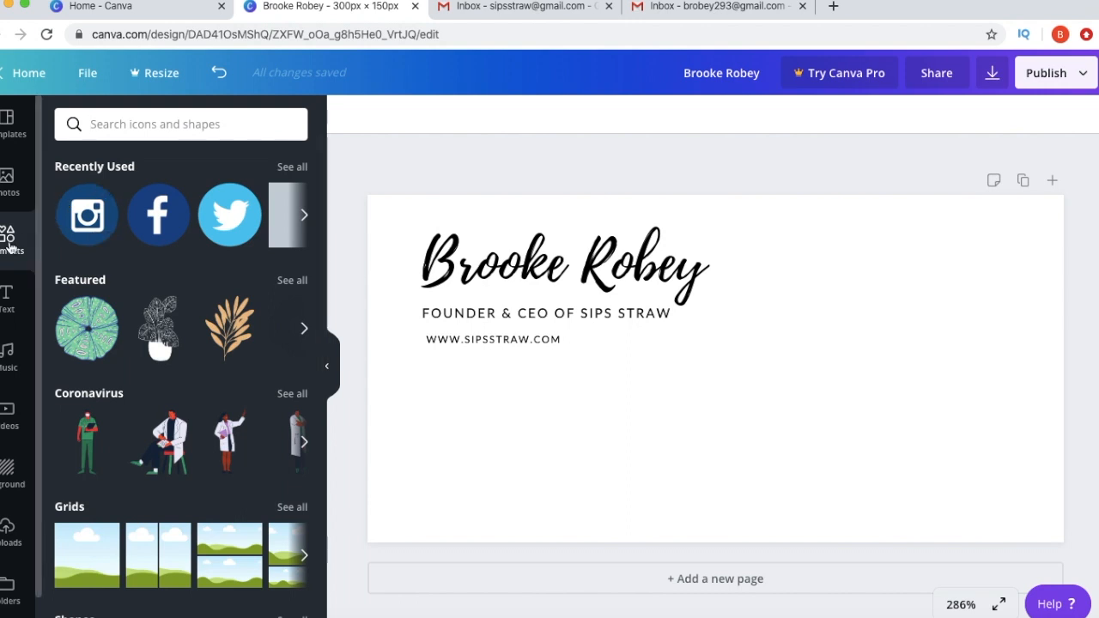
- Add a grey square from a 'square' search and flatten it into a thin bar on the web address
left_click(114, 133)
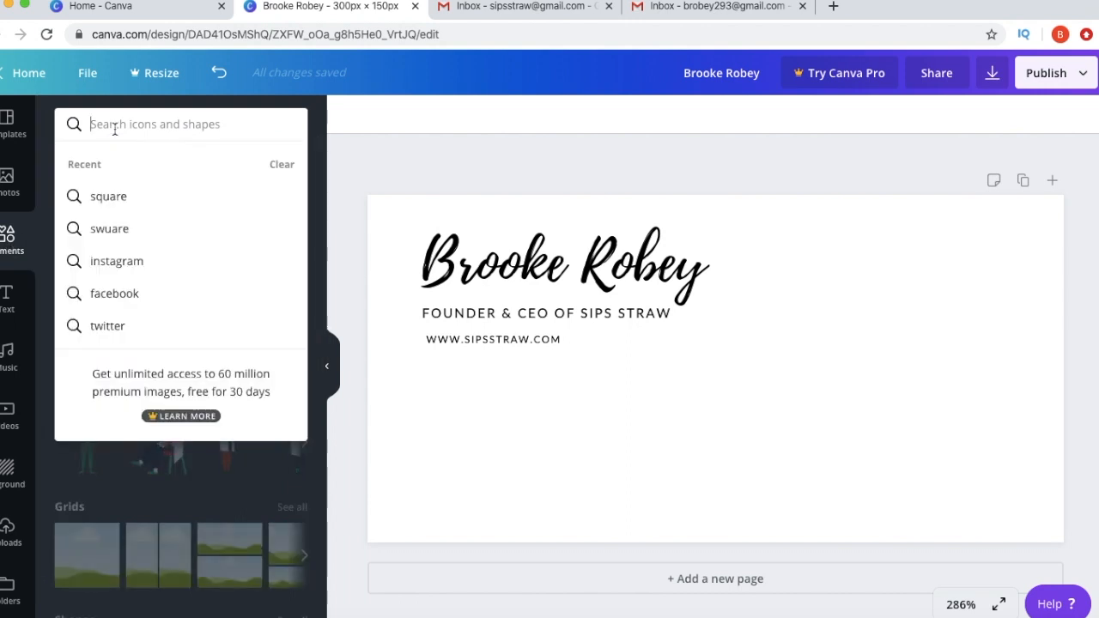
type("square")
key("Return")
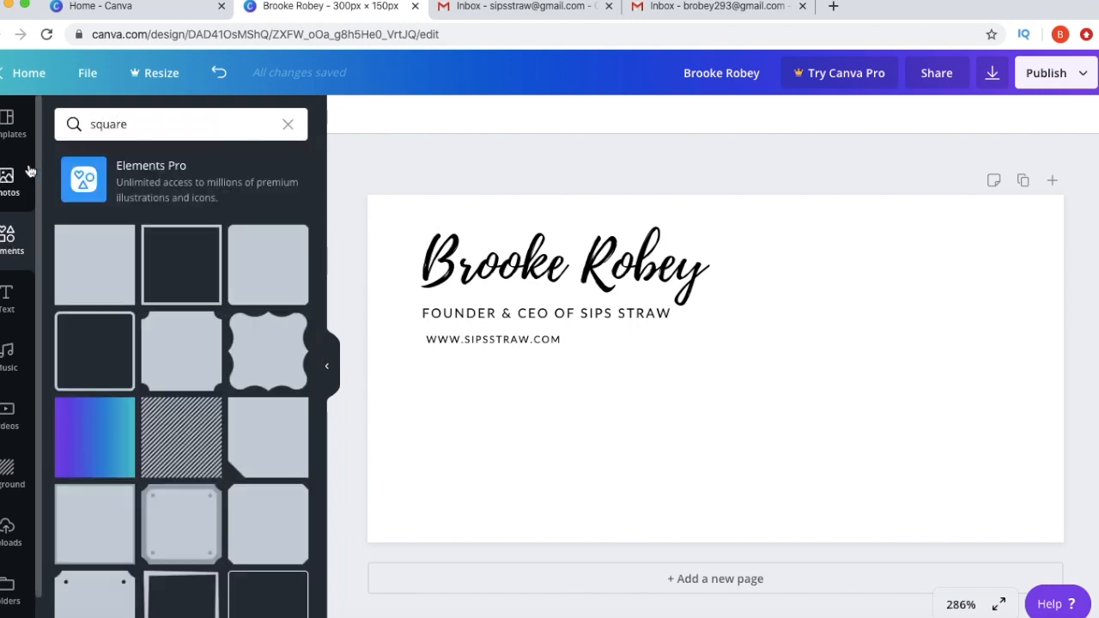
left_click(103, 286)
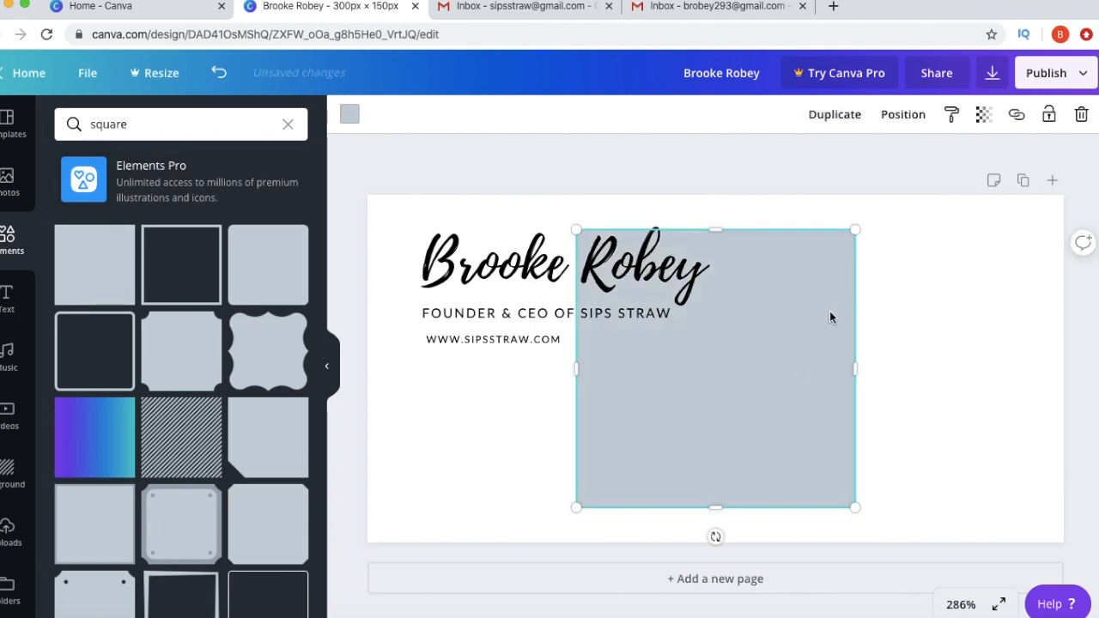
left_click_drag(719, 229, 721, 324)
left_click_drag(717, 512, 719, 353)
left_click_drag(855, 339, 552, 343)
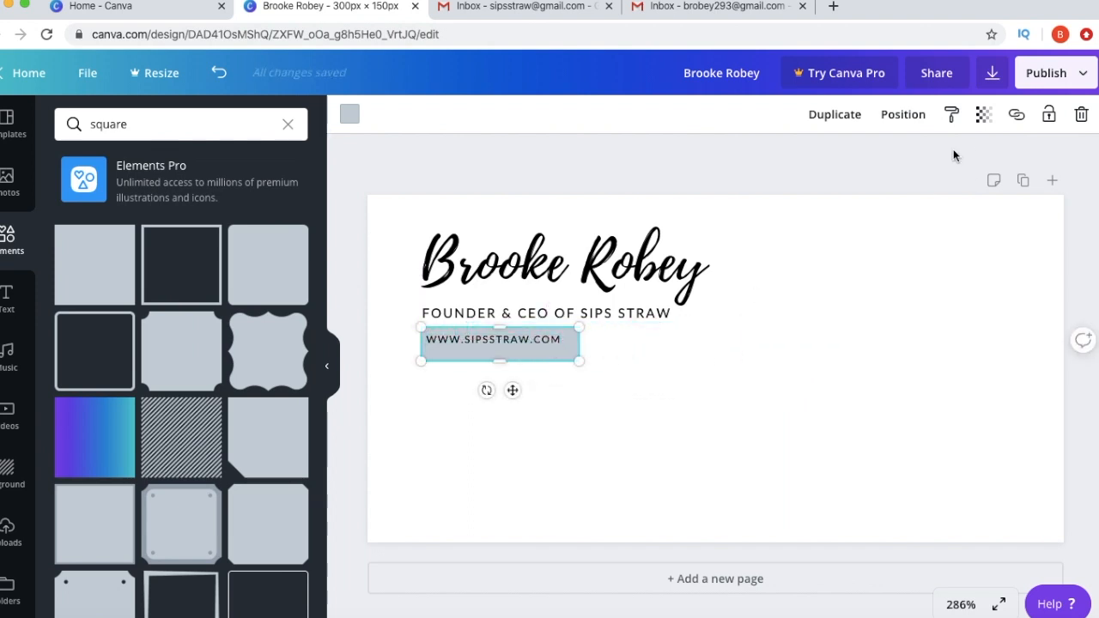
- Re-center the web address text on the grey bar
left_click(910, 117)
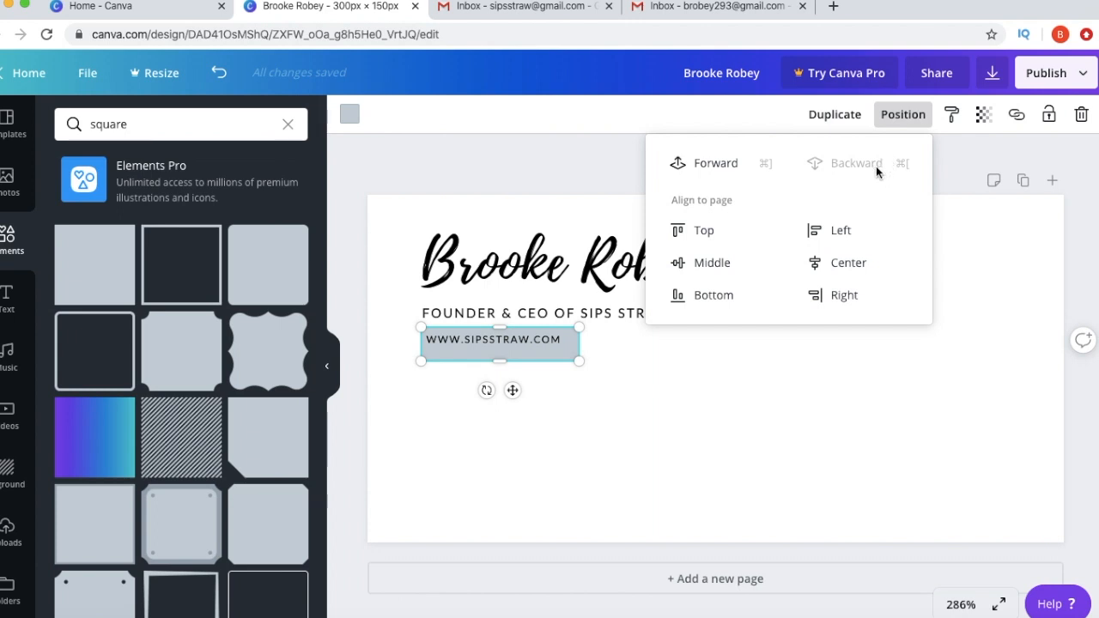
left_click(686, 379)
left_click_drag(536, 341, 538, 347)
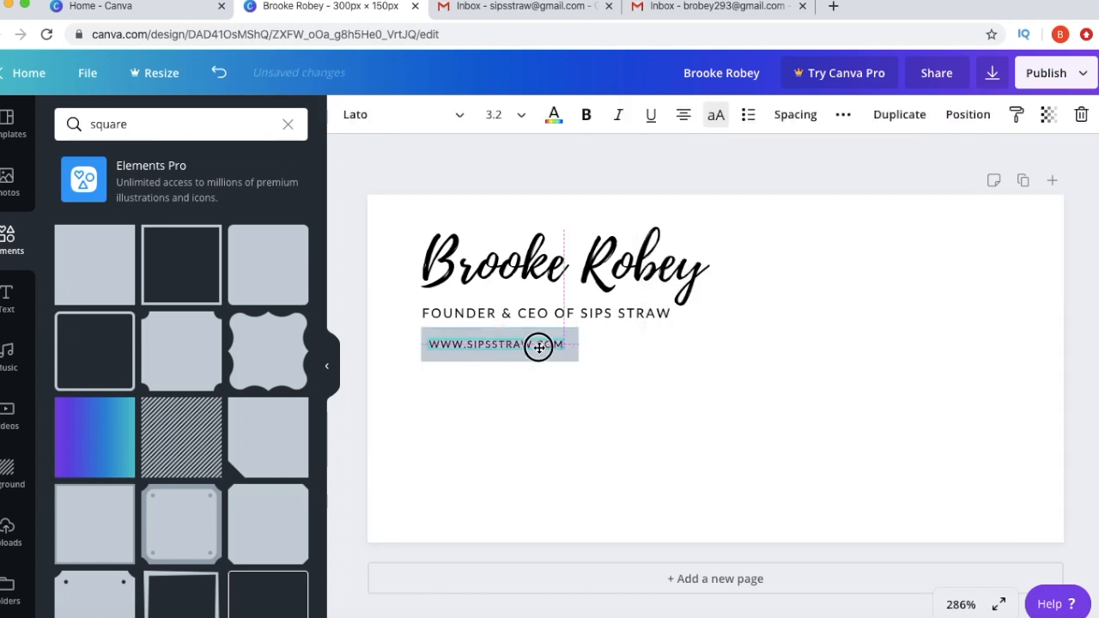
left_click_drag(538, 346, 539, 348)
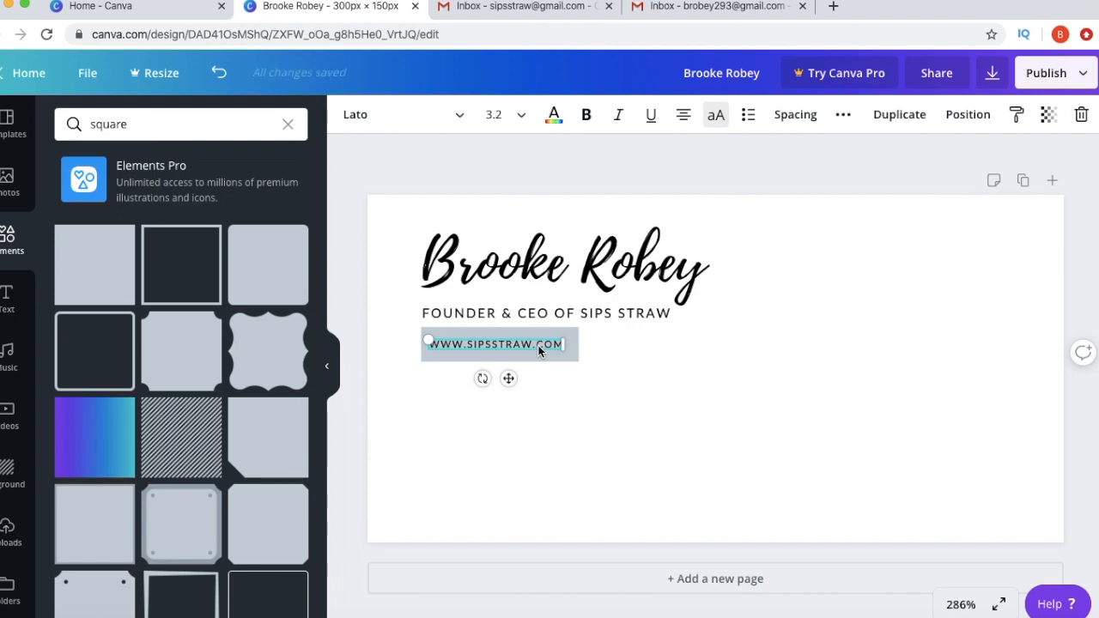
left_click(605, 370)
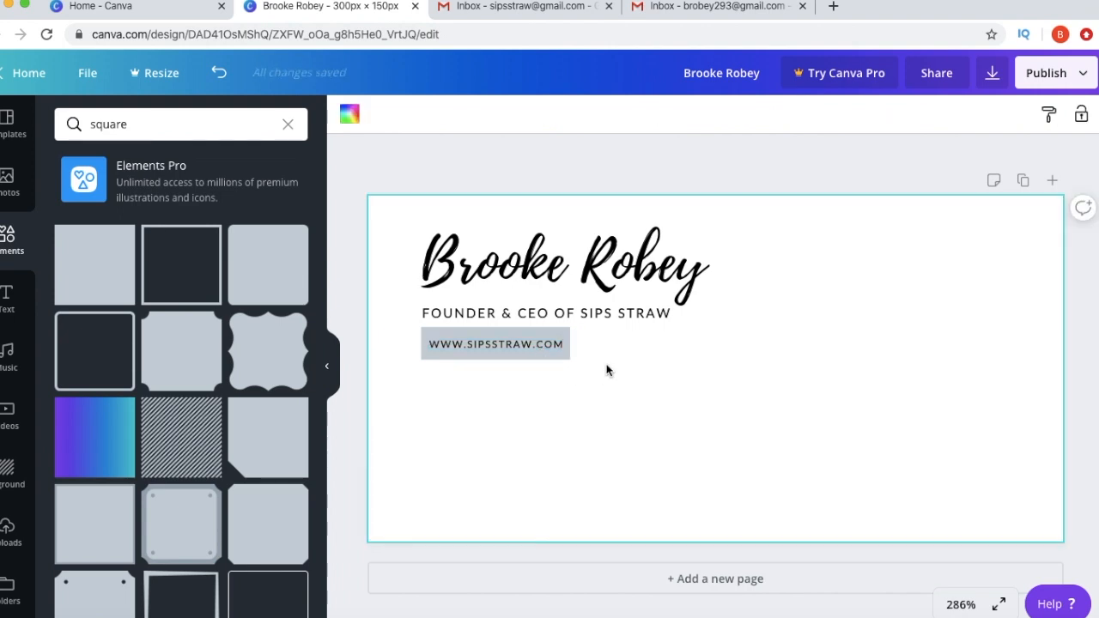
left_click(151, 124)
- Add round social icons from element searches for 'twitter' and 'insta'
double_click(151, 124)
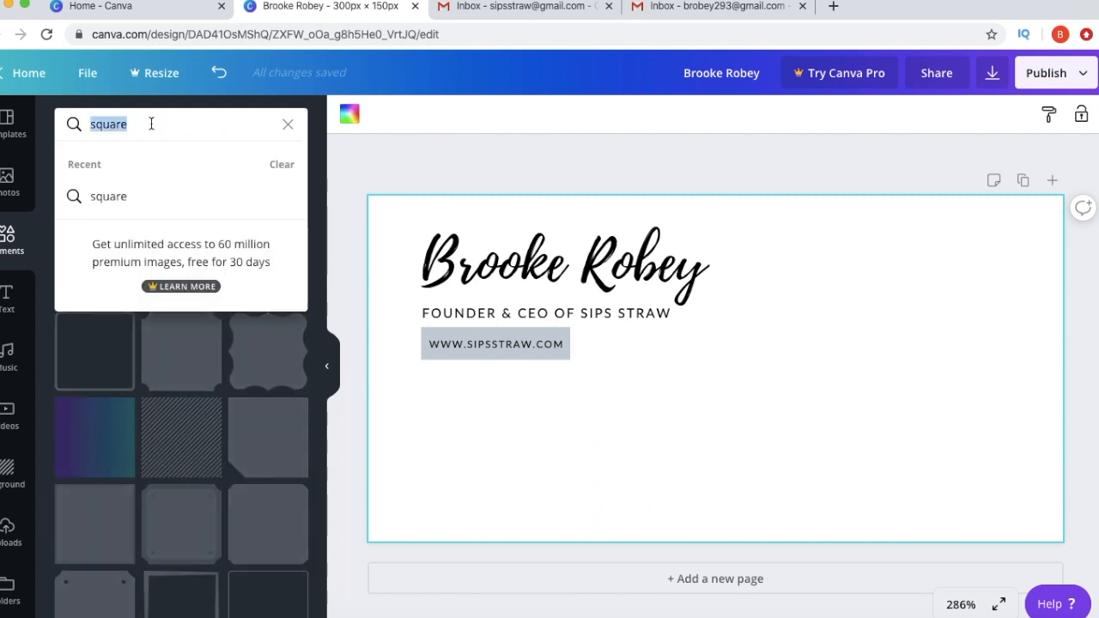
type("twitter")
key("Return")
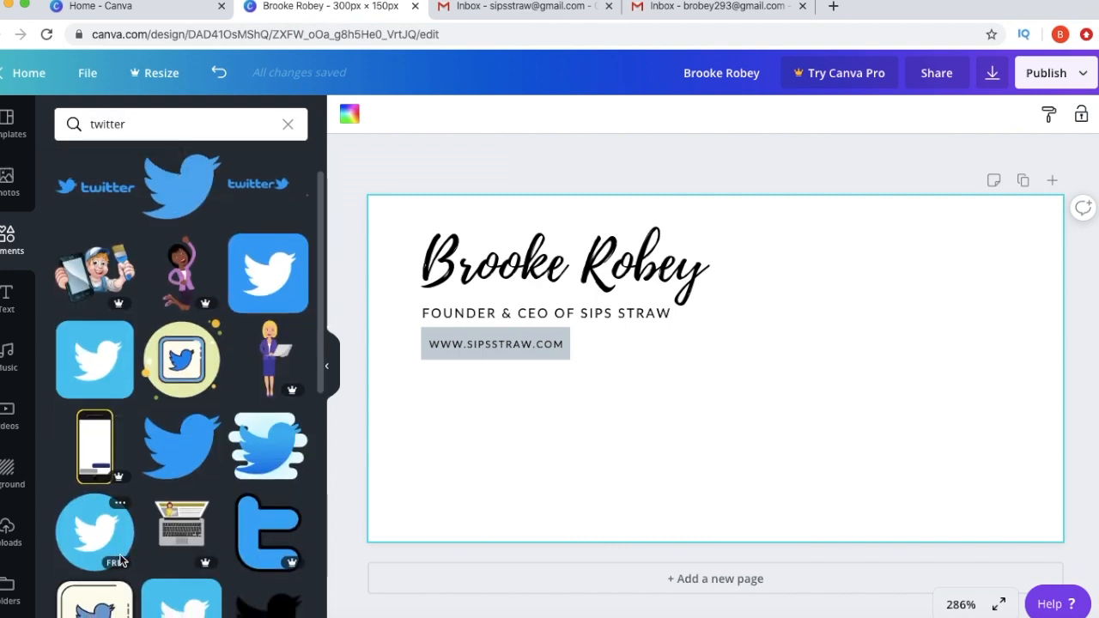
left_click(81, 522)
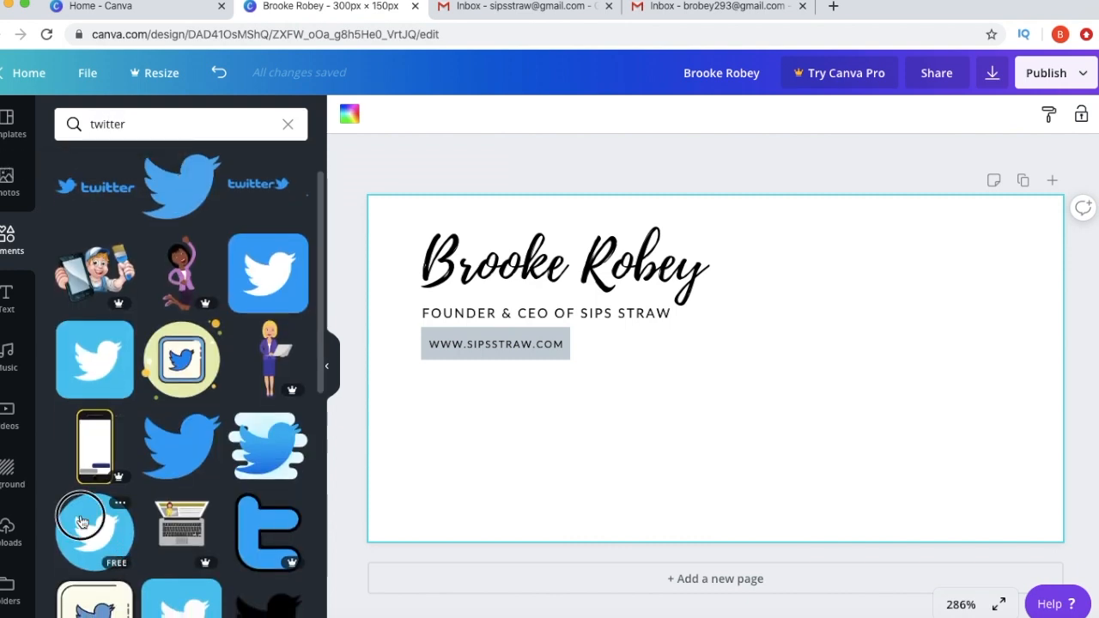
left_click(110, 122)
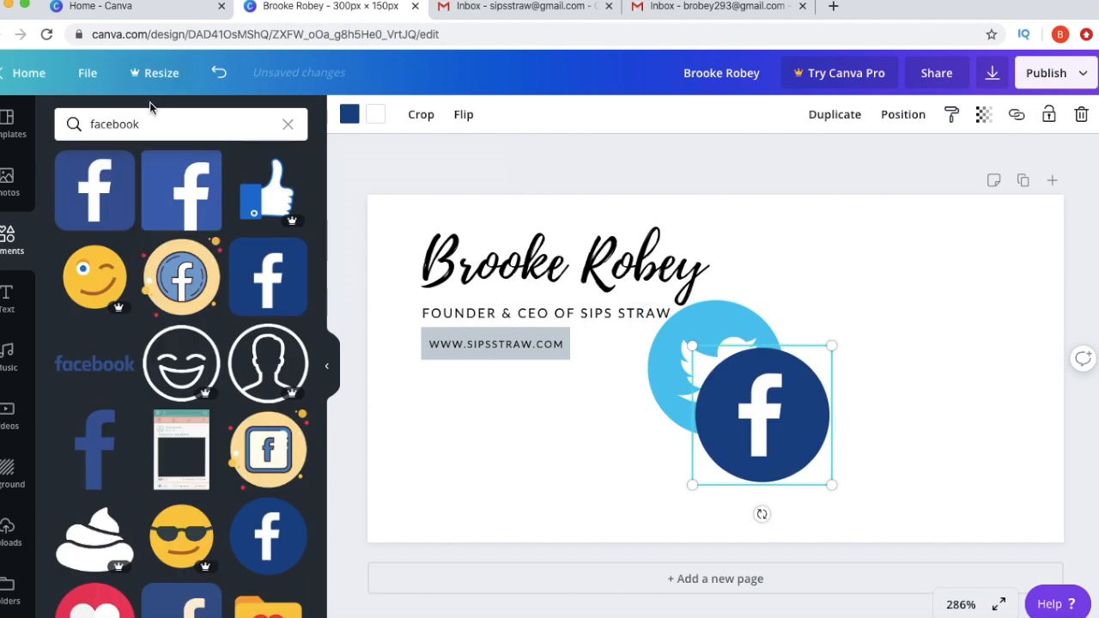
left_click(151, 120)
type("insta")
- Shrink the Instagram, Facebook and Twitter icons to a matching small size
left_click_drag(787, 440, 592, 343)
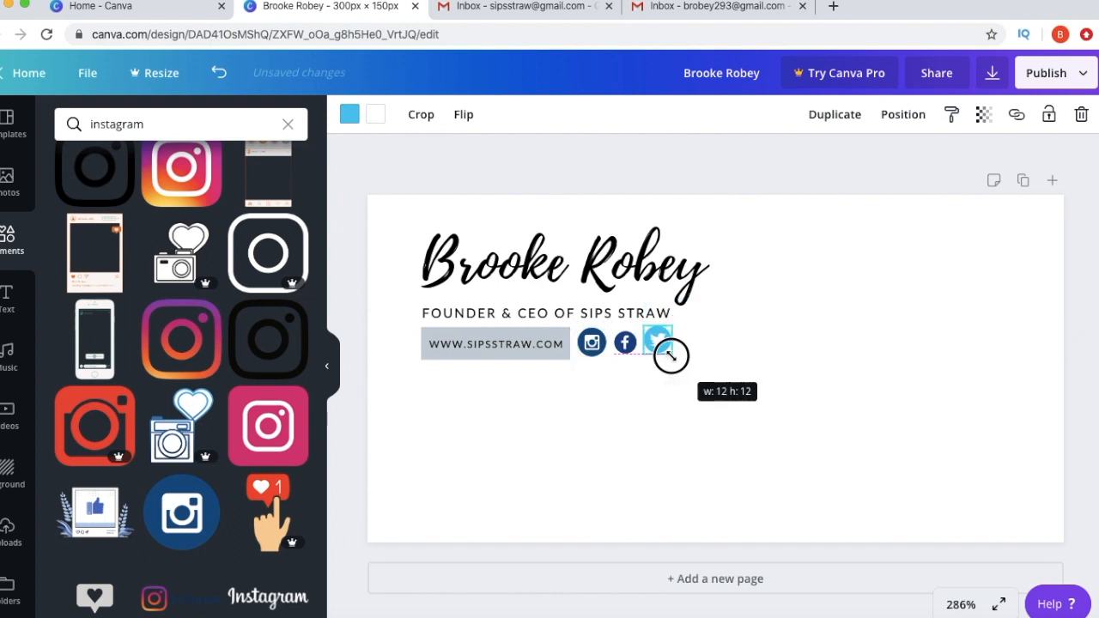
left_click_drag(674, 353, 672, 352)
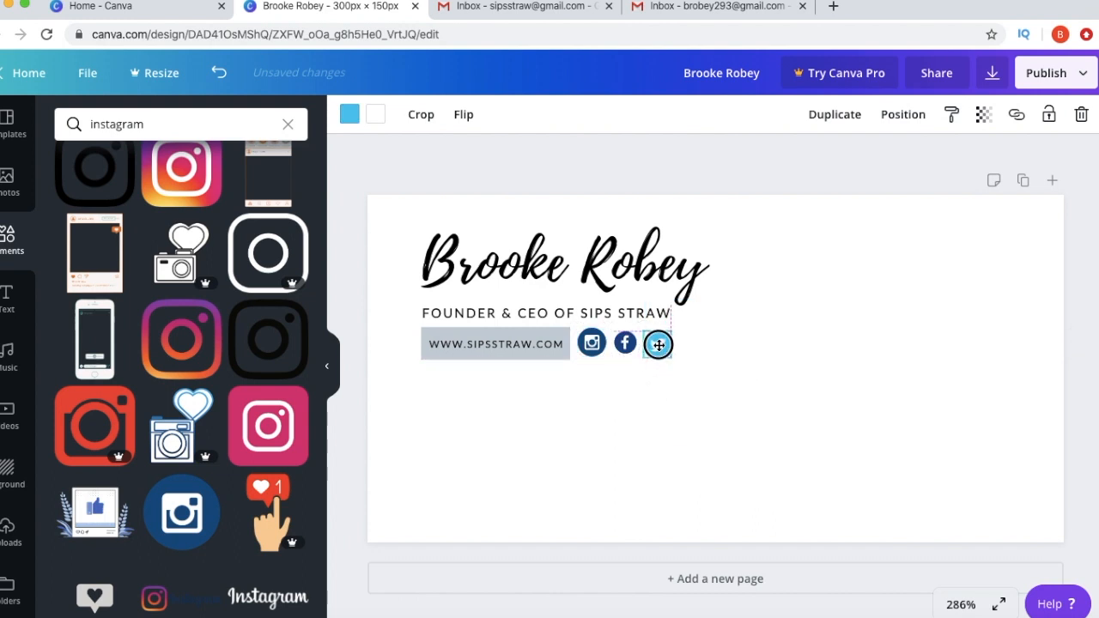
left_click(627, 350)
left_click_drag(630, 356, 596, 352)
left_click(590, 357)
left_click_drag(599, 356, 581, 335)
left_click(593, 400)
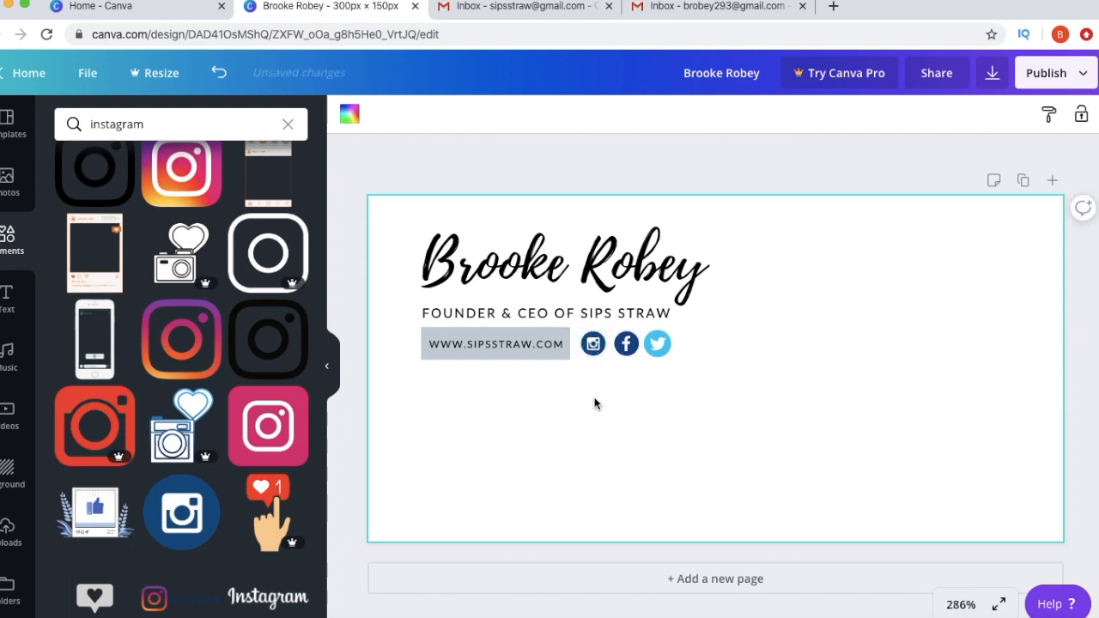
- Nudge the Twitter and Facebook icons left into an evenly spaced row with Instagram
left_click(623, 345)
left_click(725, 411)
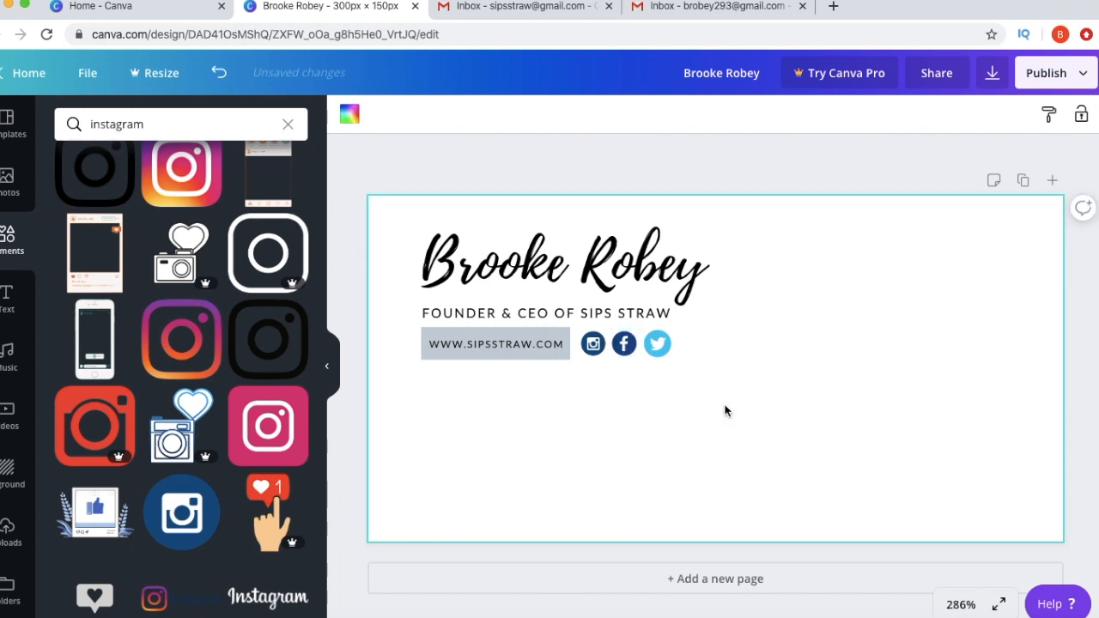
left_click(662, 349)
key("Left")
key("Left")
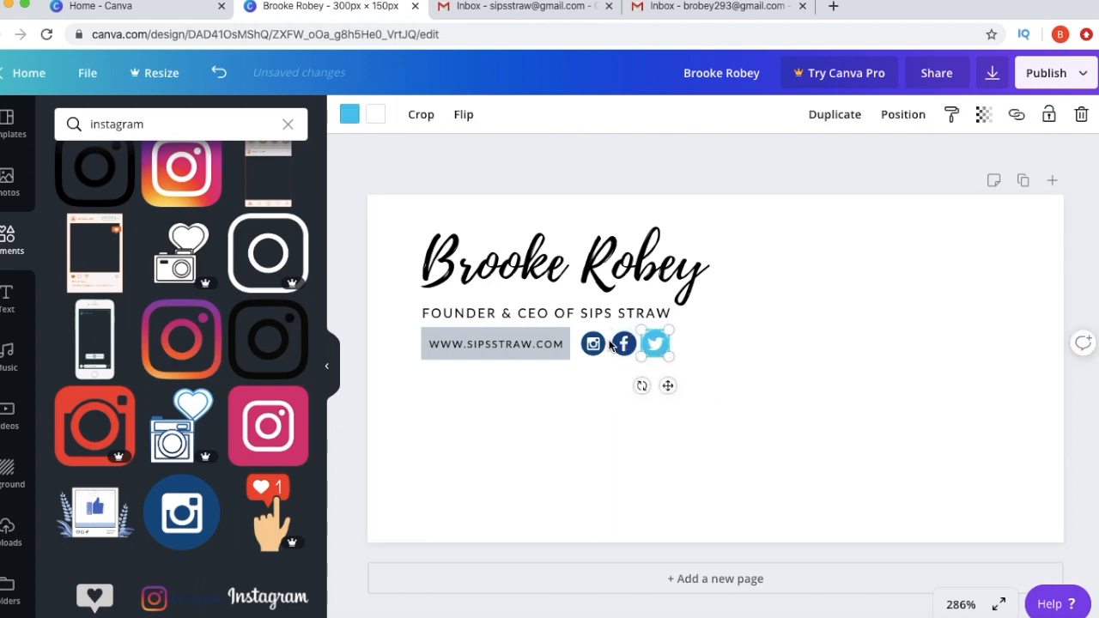
left_click(618, 347)
key("Left")
left_click(642, 350)
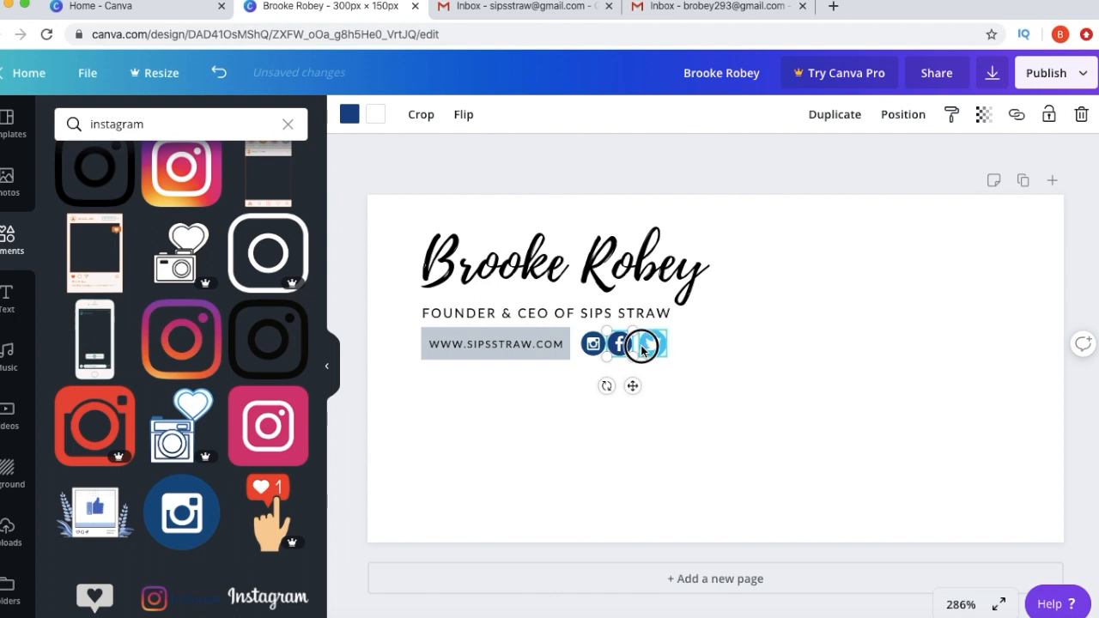
key("Left")
key("Left")
left_click(752, 382)
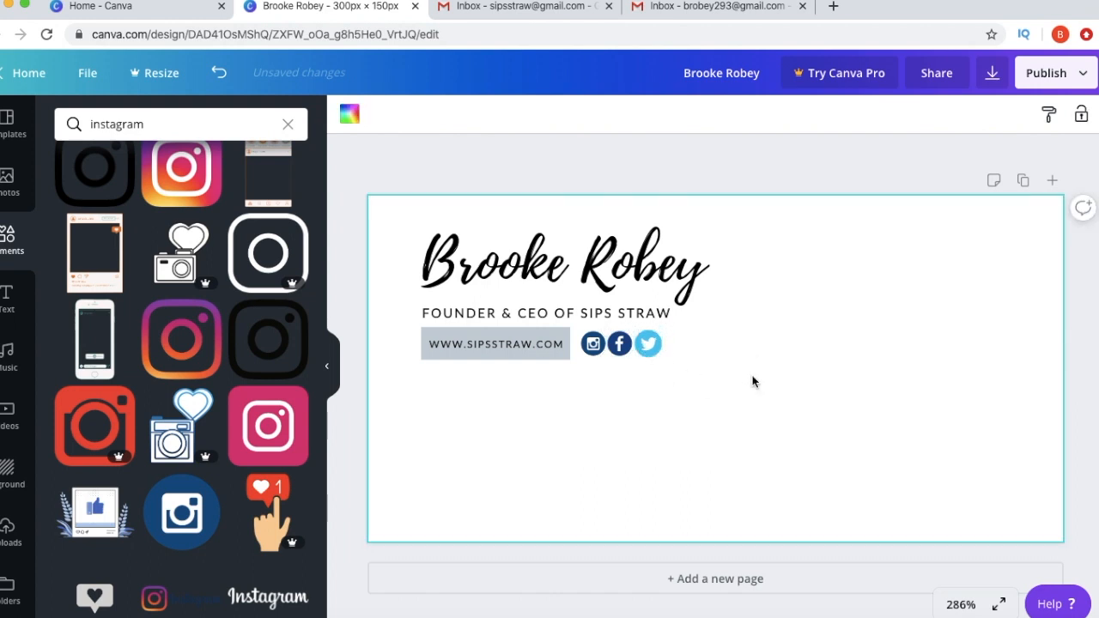
left_click_drag(665, 364, 583, 340)
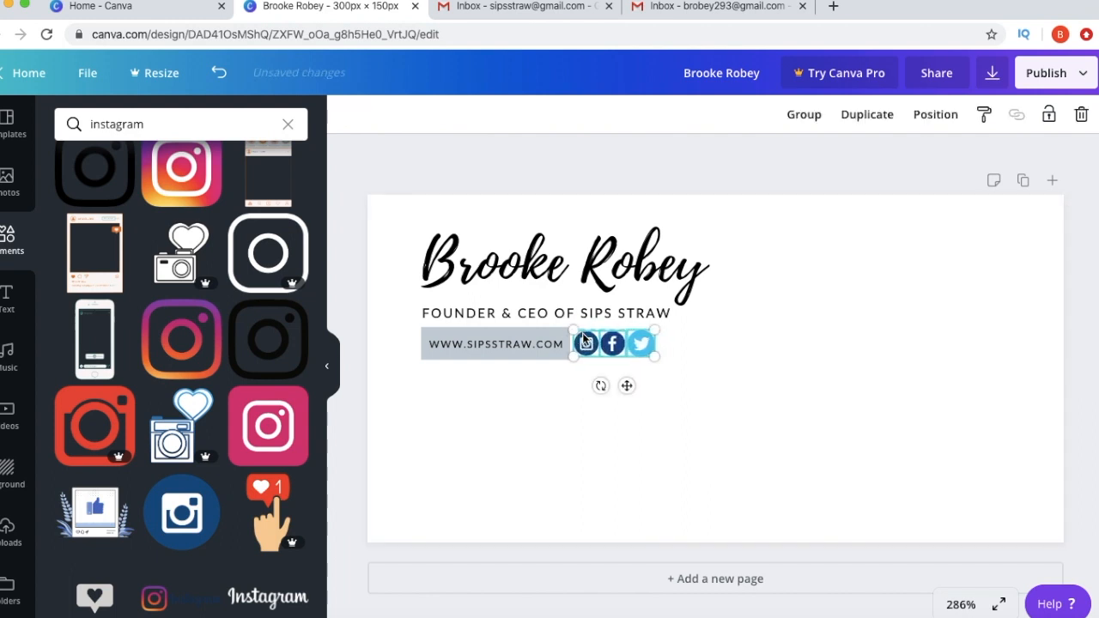
key("Right")
key("Left")
key("Left")
key("Left")
left_click(552, 339)
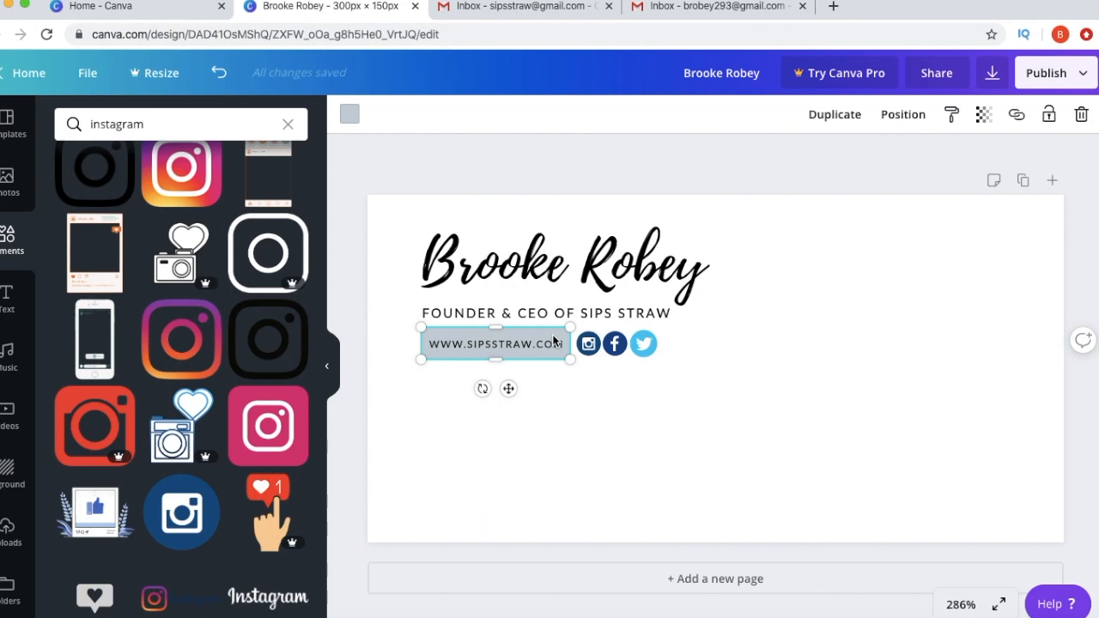
- Duplicate the grey bar, move the copy under the social icons and send it to back
key("super+d")
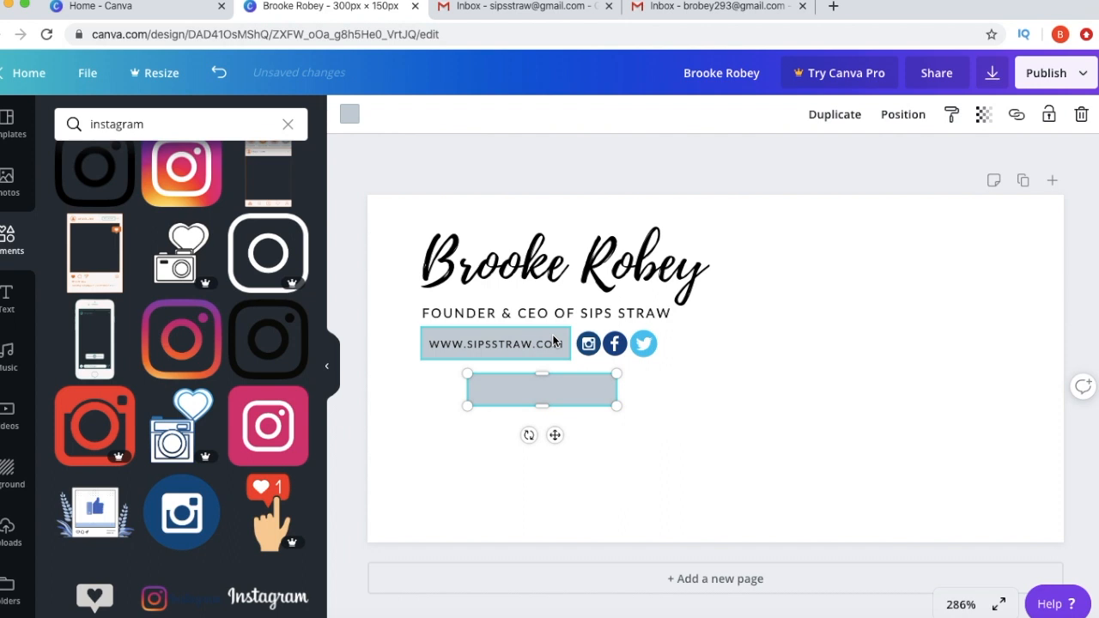
left_click_drag(572, 387, 680, 343)
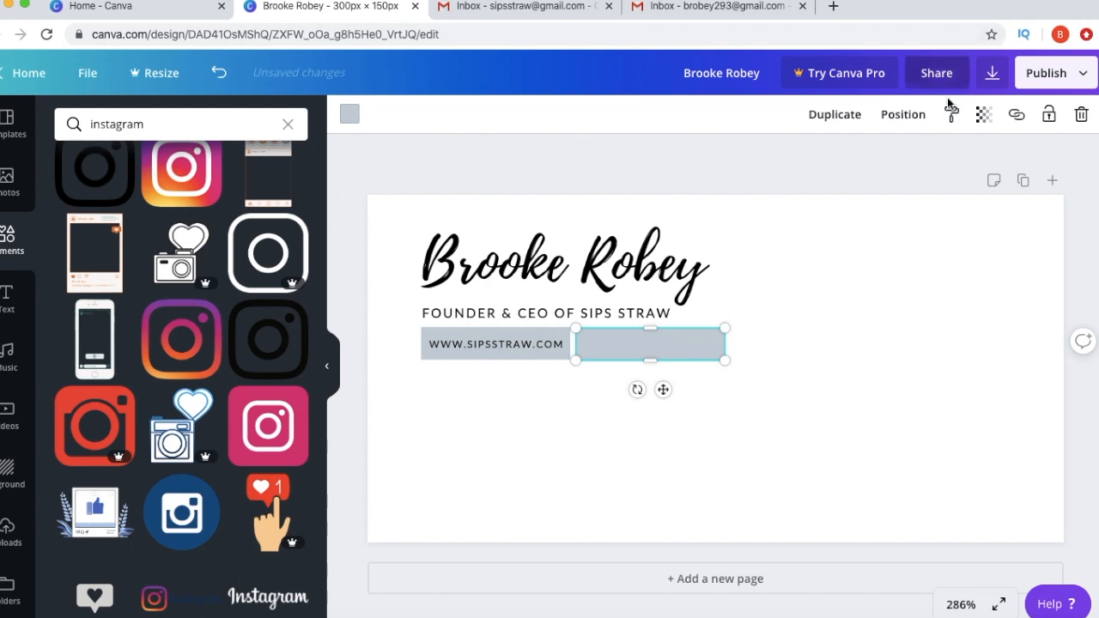
left_click(918, 121)
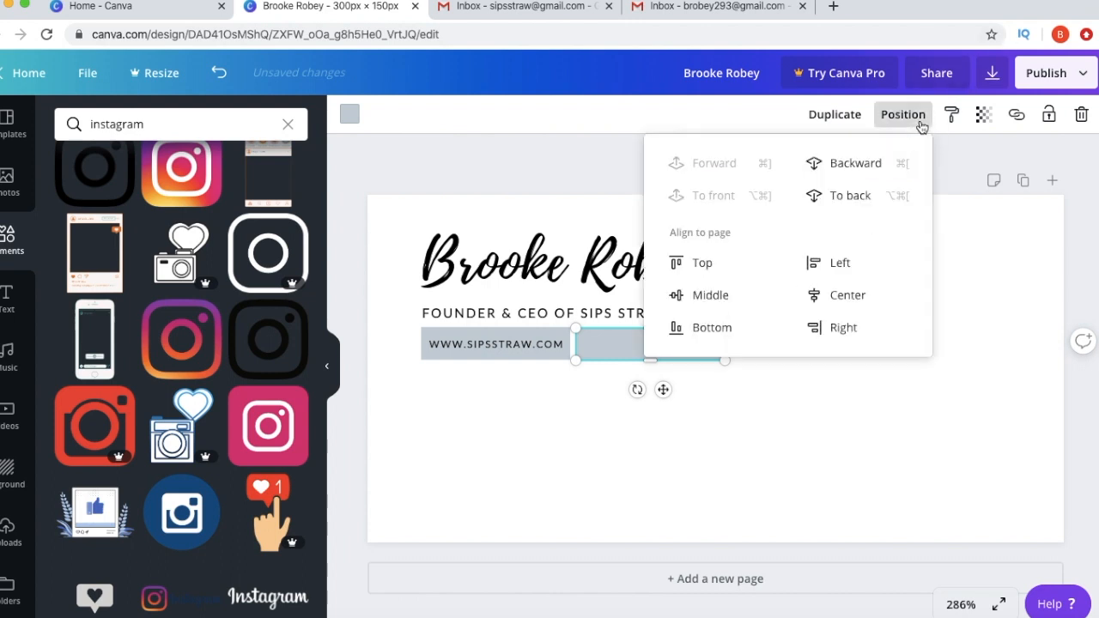
left_click(851, 206)
left_click(899, 436)
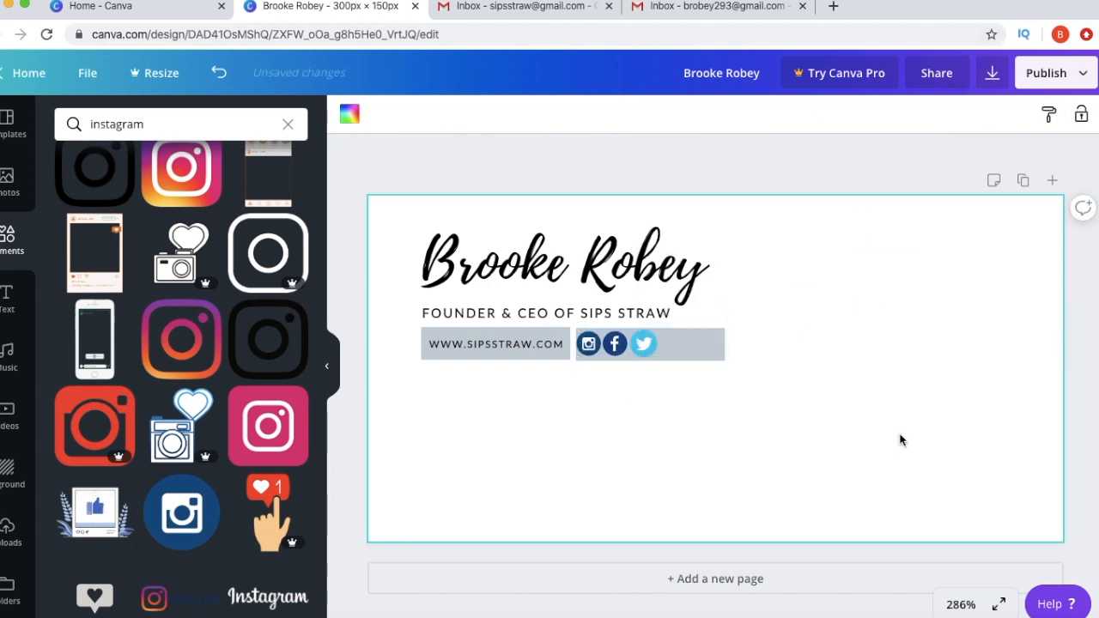
left_click(531, 354)
double_click(529, 343)
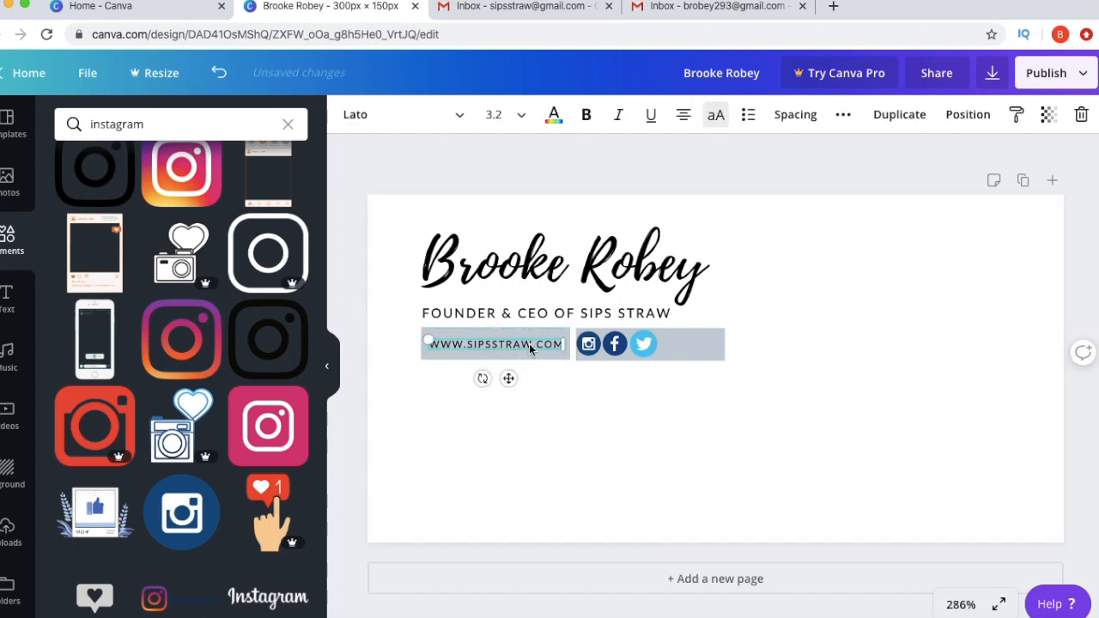
key("super+v")
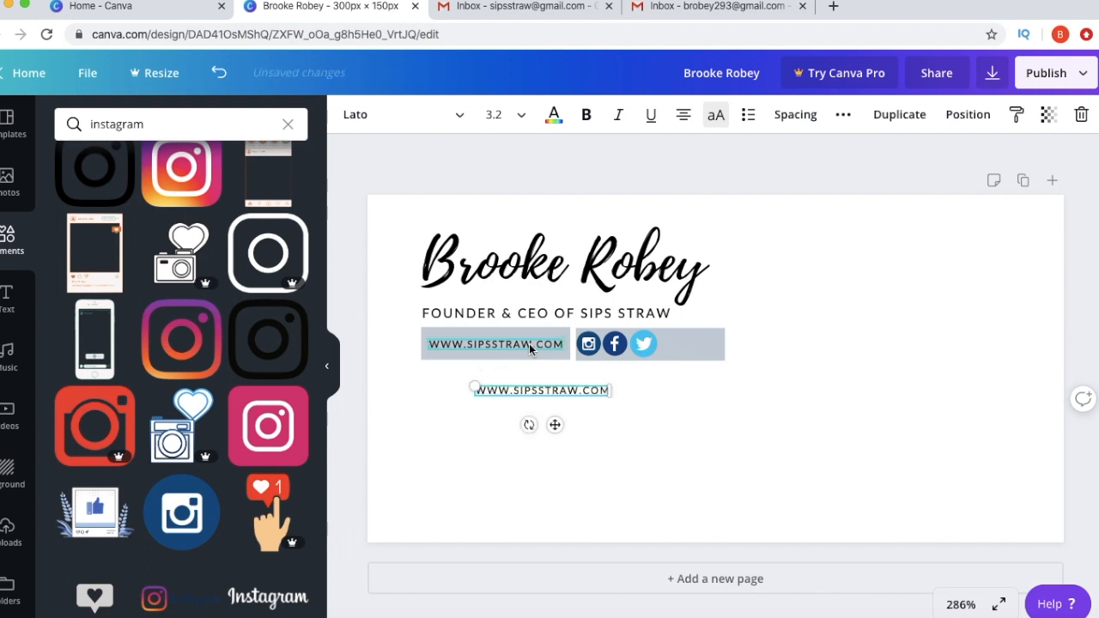
double_click(553, 391)
triple_click(553, 391)
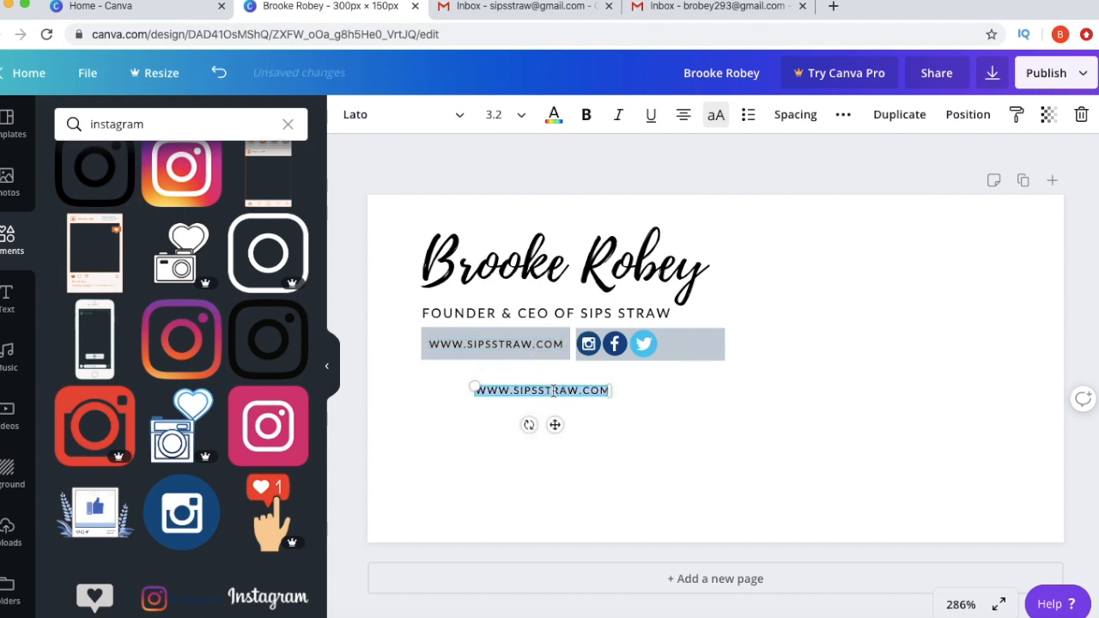
key("BackSpace")
type("@")
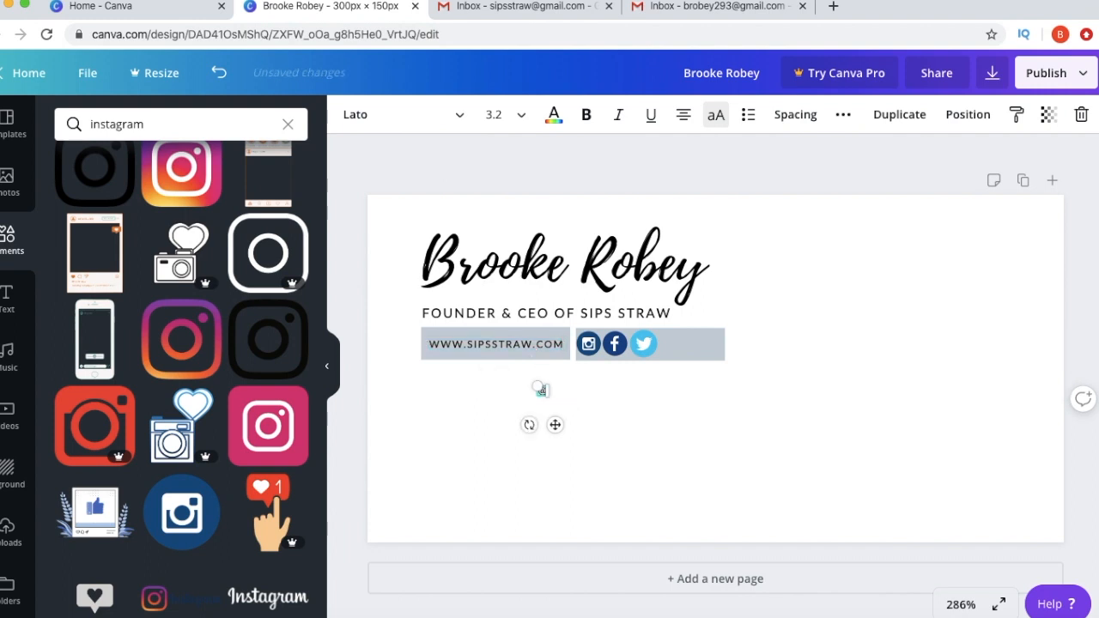
type("SIPS STRAW")
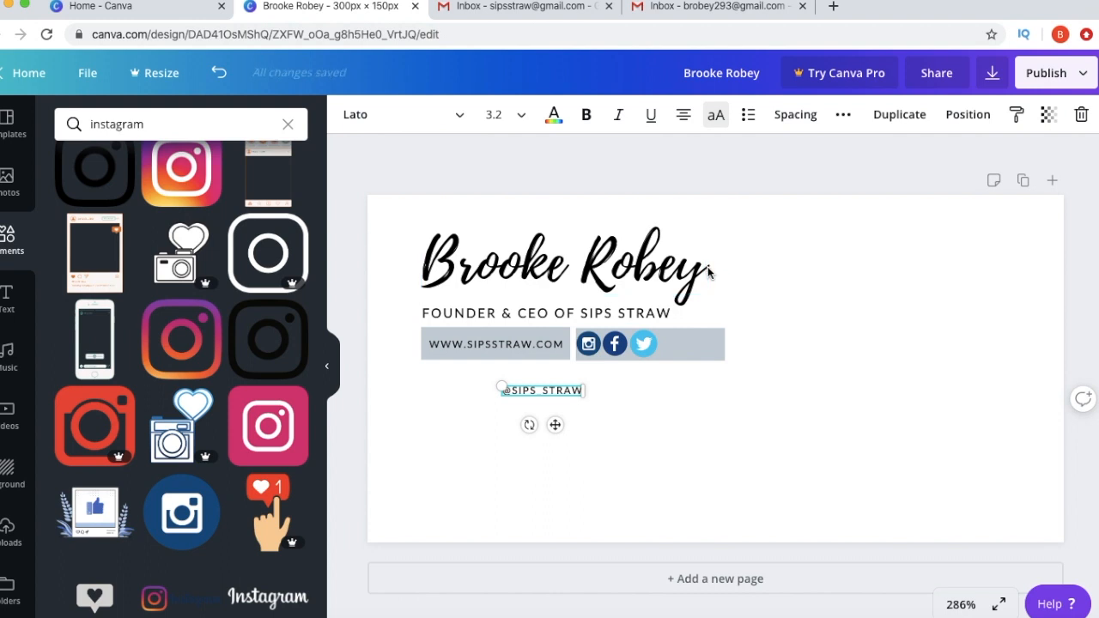
- Move the handle beside the social icons and widen the grey bar to cover it
left_click_drag(529, 390, 693, 339)
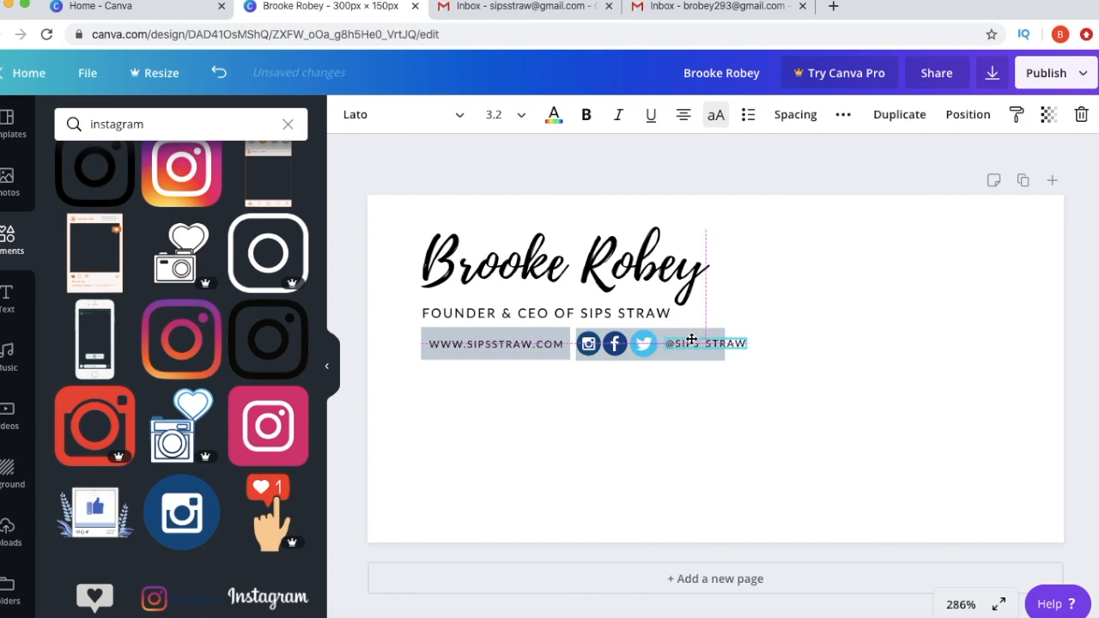
left_click(718, 330)
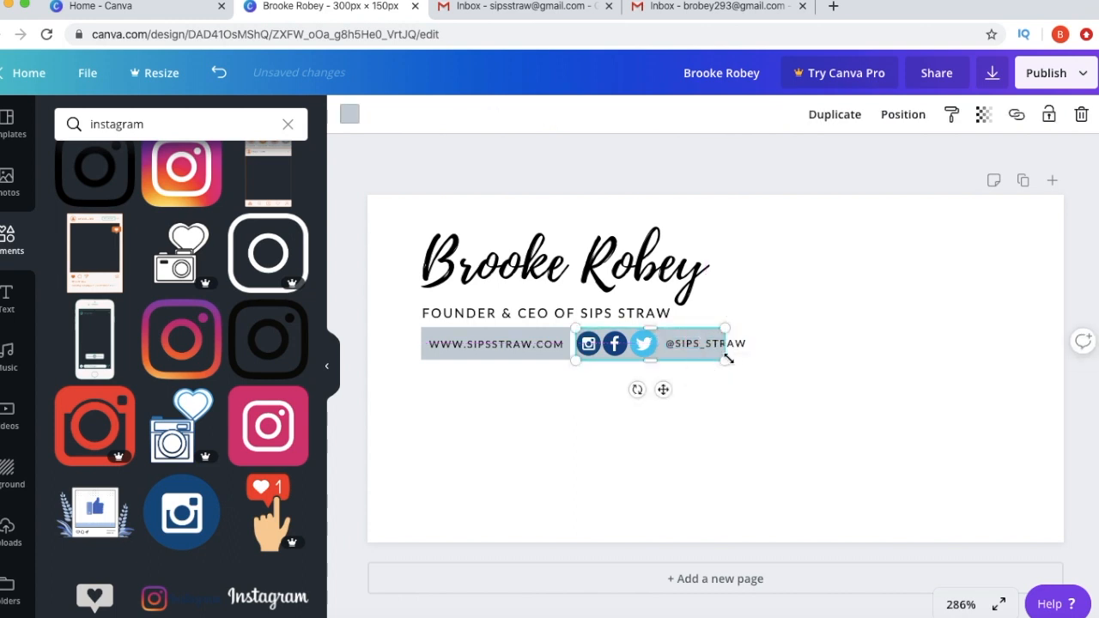
left_click_drag(726, 345, 747, 345)
left_click(799, 347)
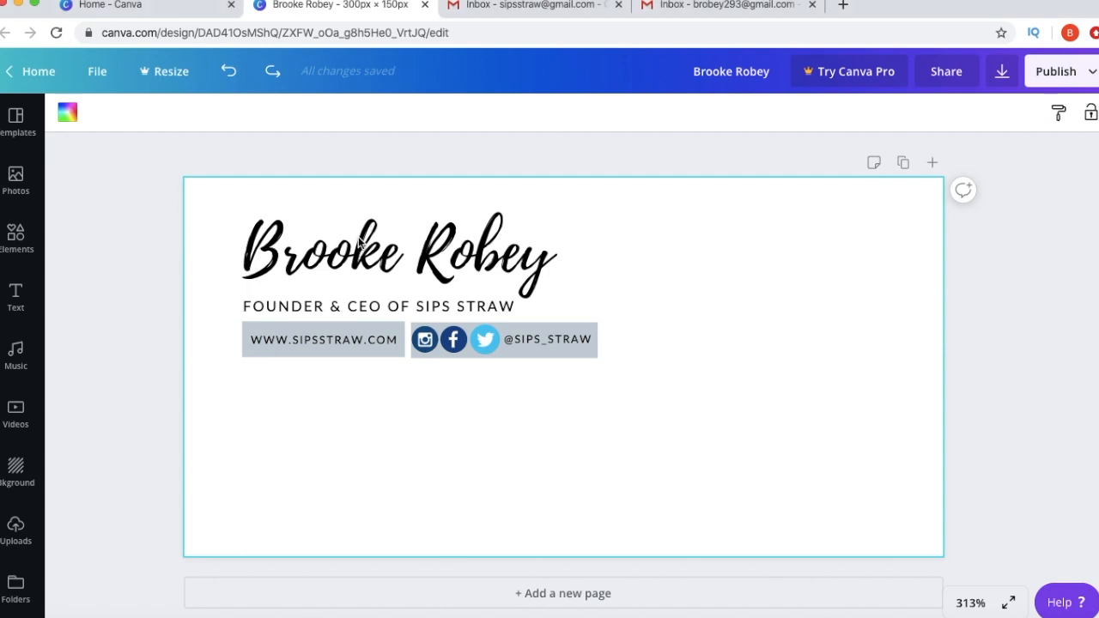
- Recolour the name heading a custom slate grey (#647d86)
left_click(378, 259)
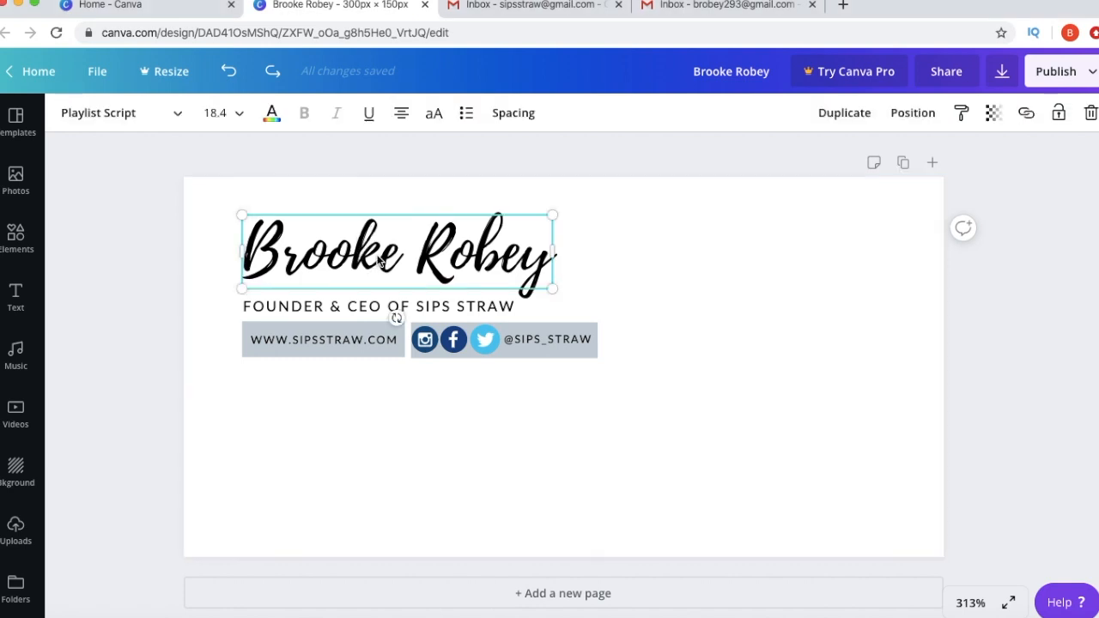
left_click(272, 112)
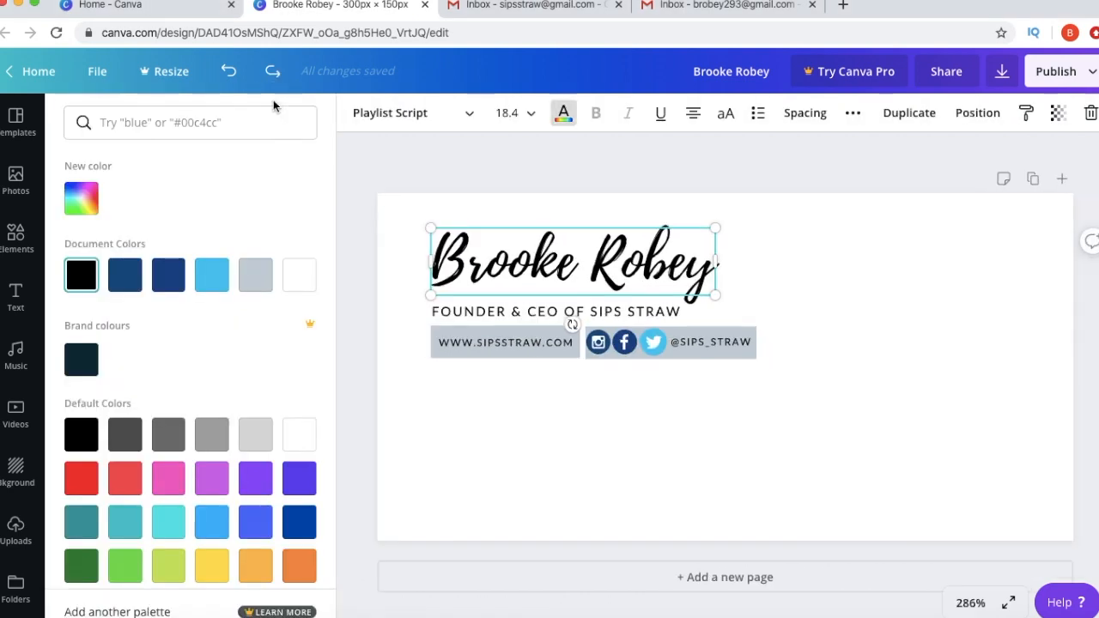
left_click(211, 478)
left_click(81, 355)
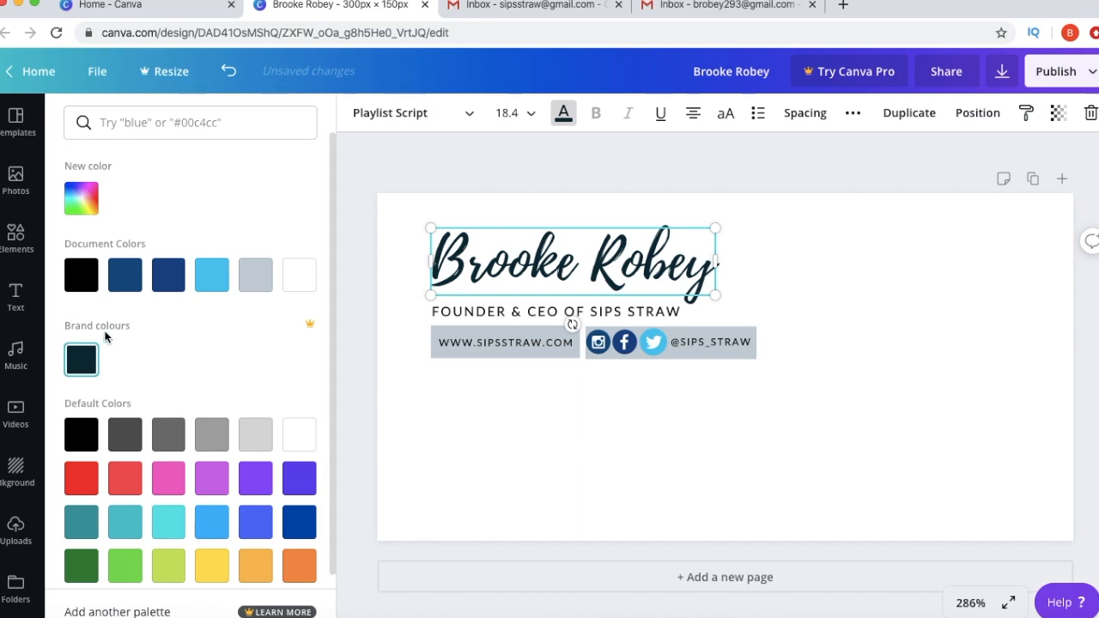
left_click(82, 208)
left_click_drag(267, 306, 133, 279)
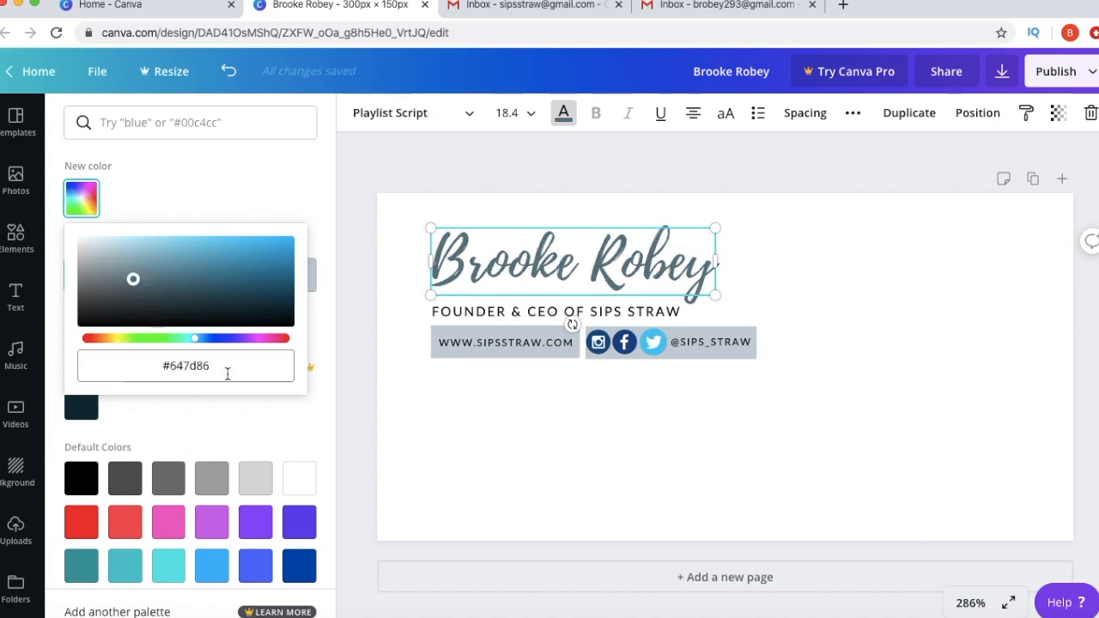
left_click(271, 161)
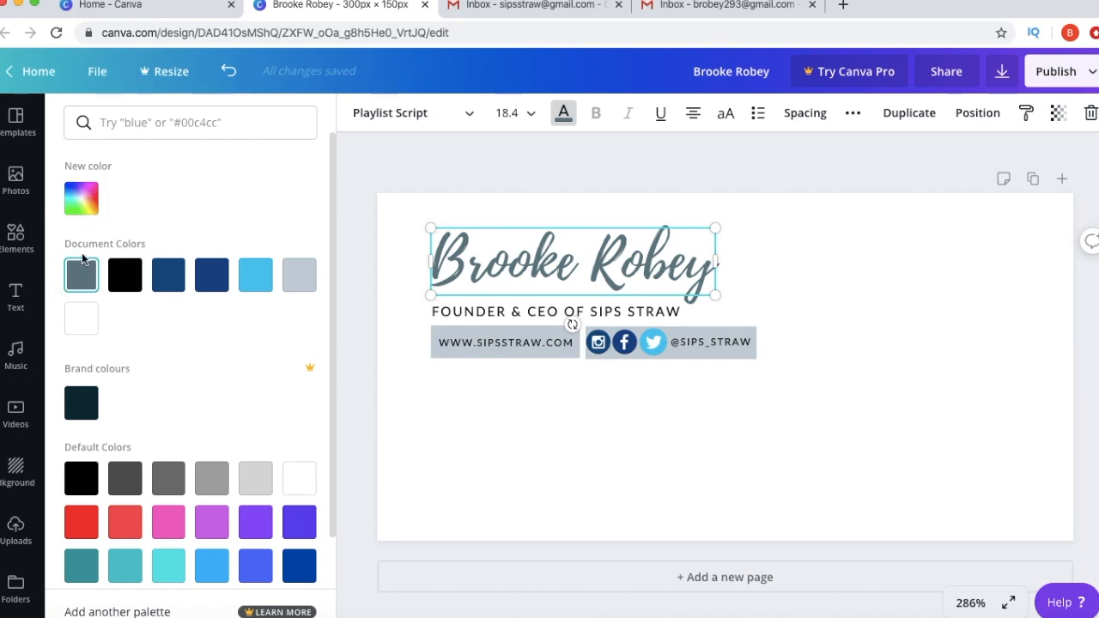
- Colour the title line and the website text dark charcoal #292525
left_click(485, 315)
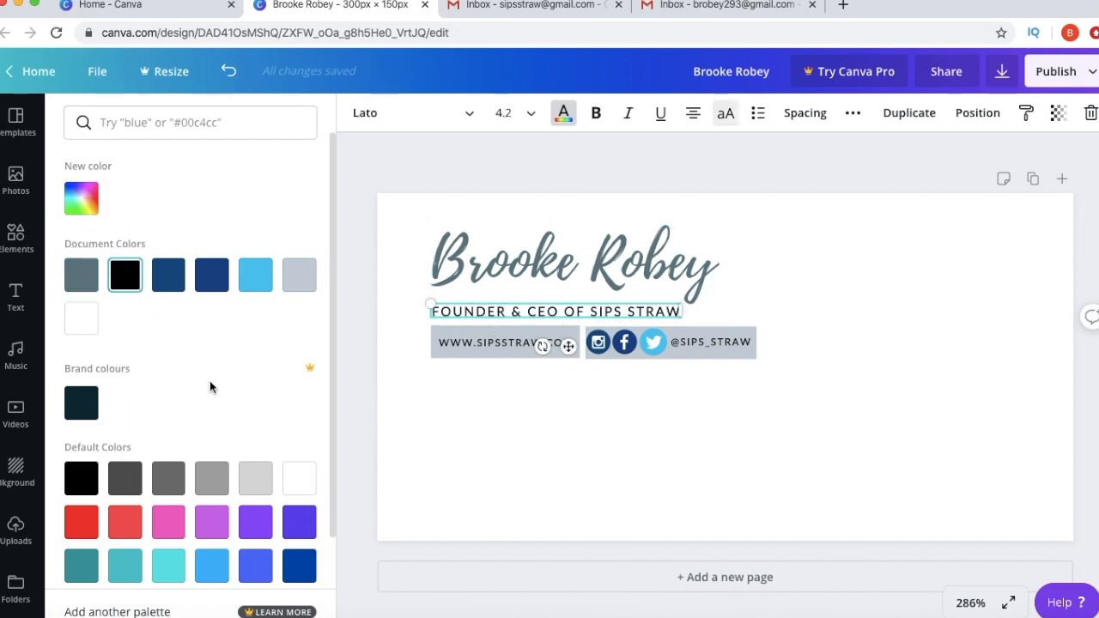
left_click(75, 202)
mouse_move(81, 321)
left_mouse_down()
mouse_move(94, 303)
mouse_move(95, 313)
left_mouse_up()
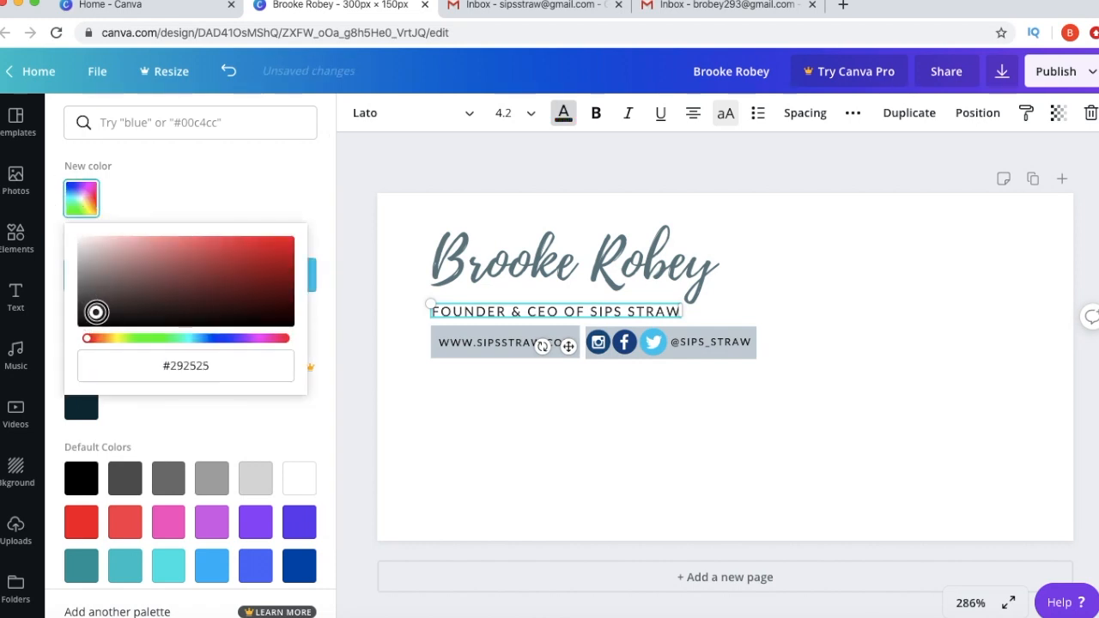
left_click(209, 194)
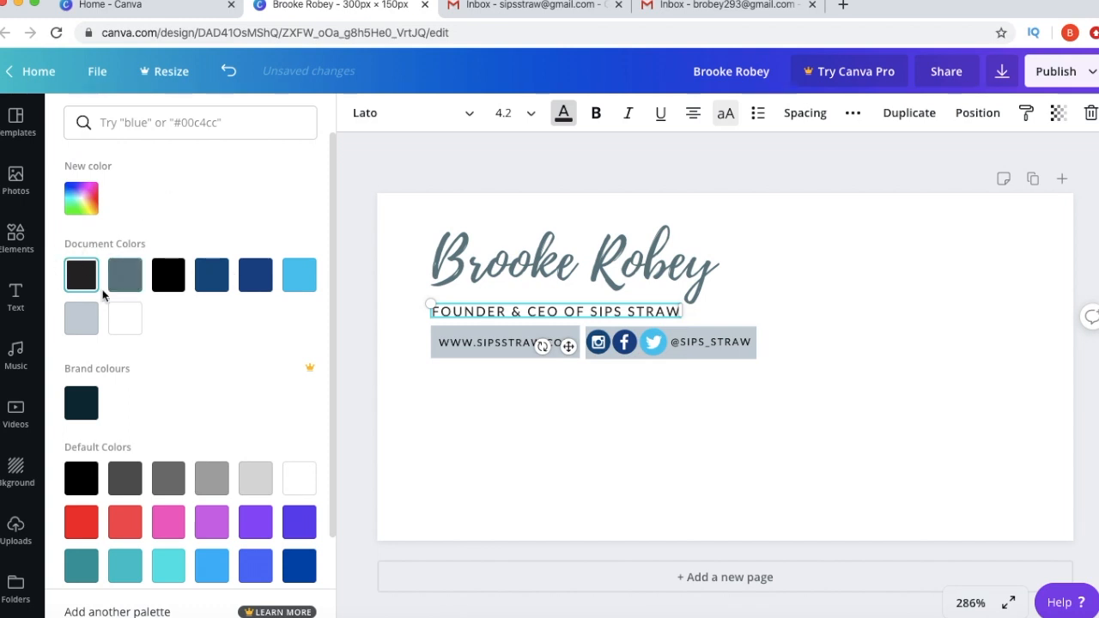
double_click(449, 344)
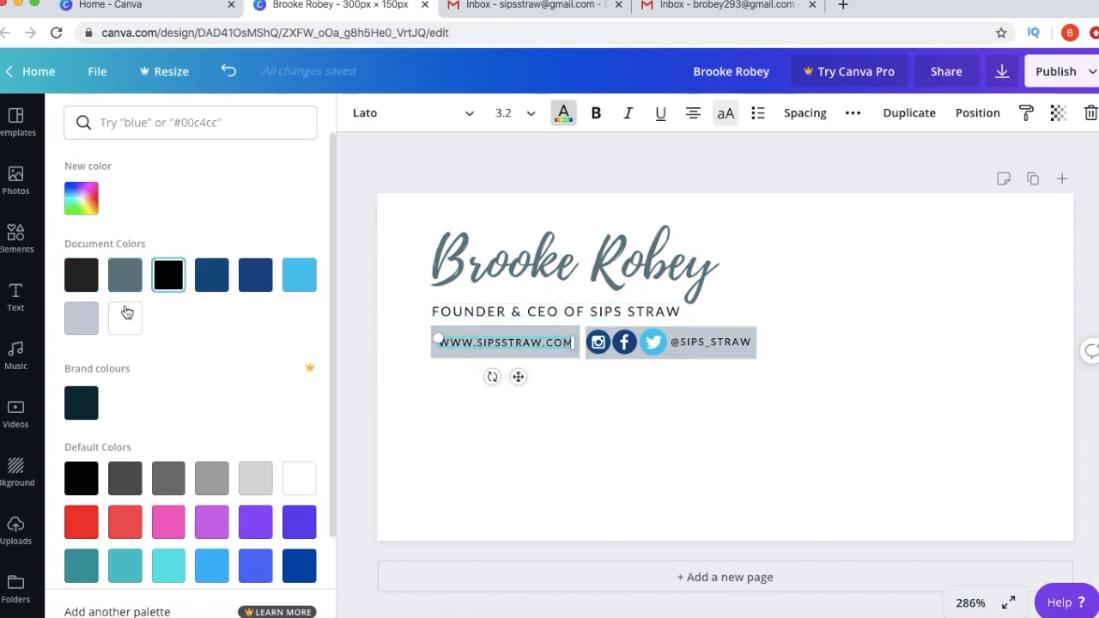
left_click(75, 282)
left_click(474, 380)
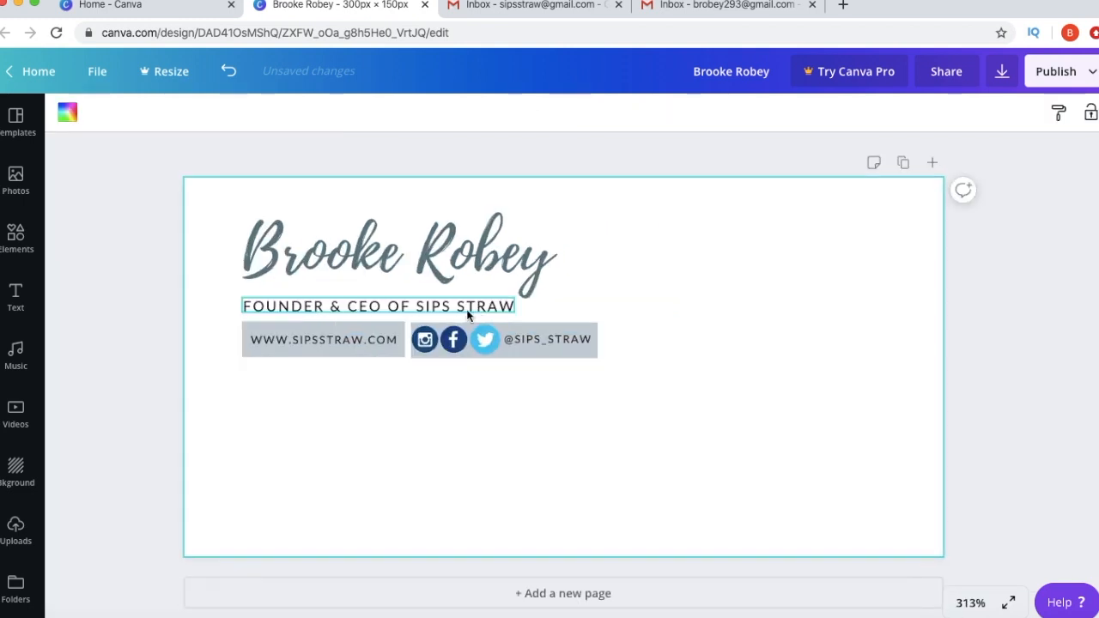
- Make the website box slate grey at transparency 53 with white text
left_click(351, 335)
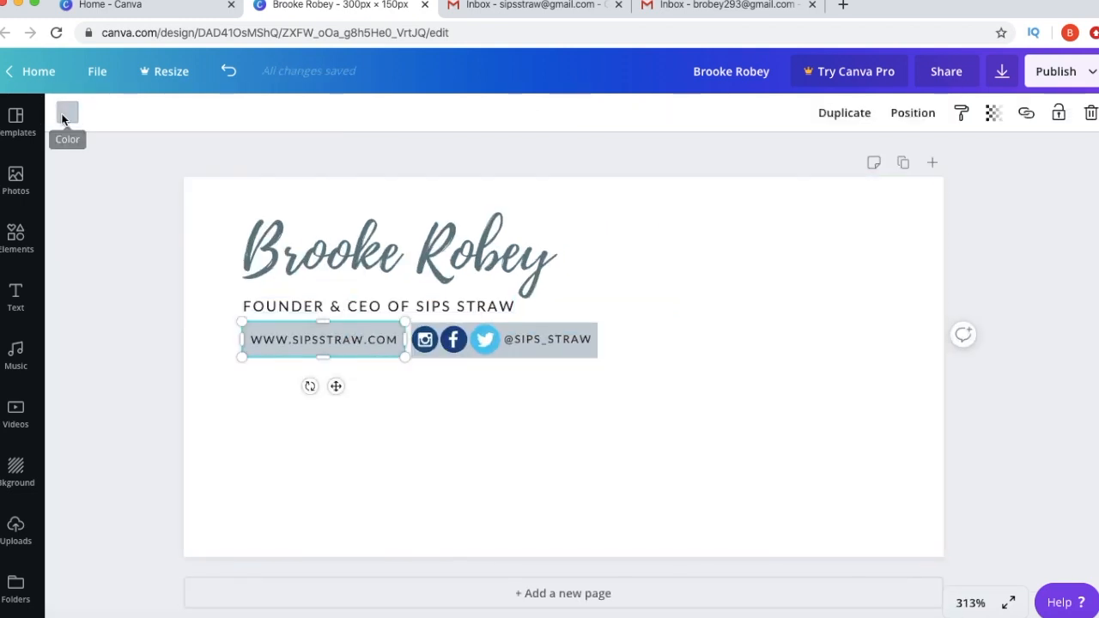
left_click(66, 117)
left_click(257, 278)
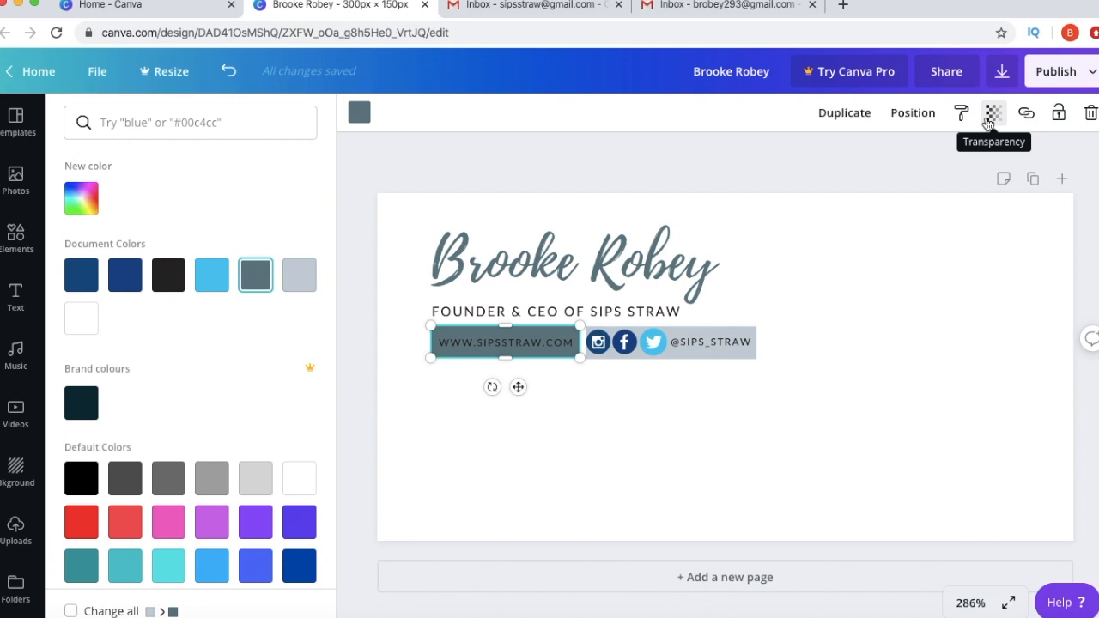
left_click(988, 120)
left_click_drag(945, 154, 898, 159)
left_click(870, 388)
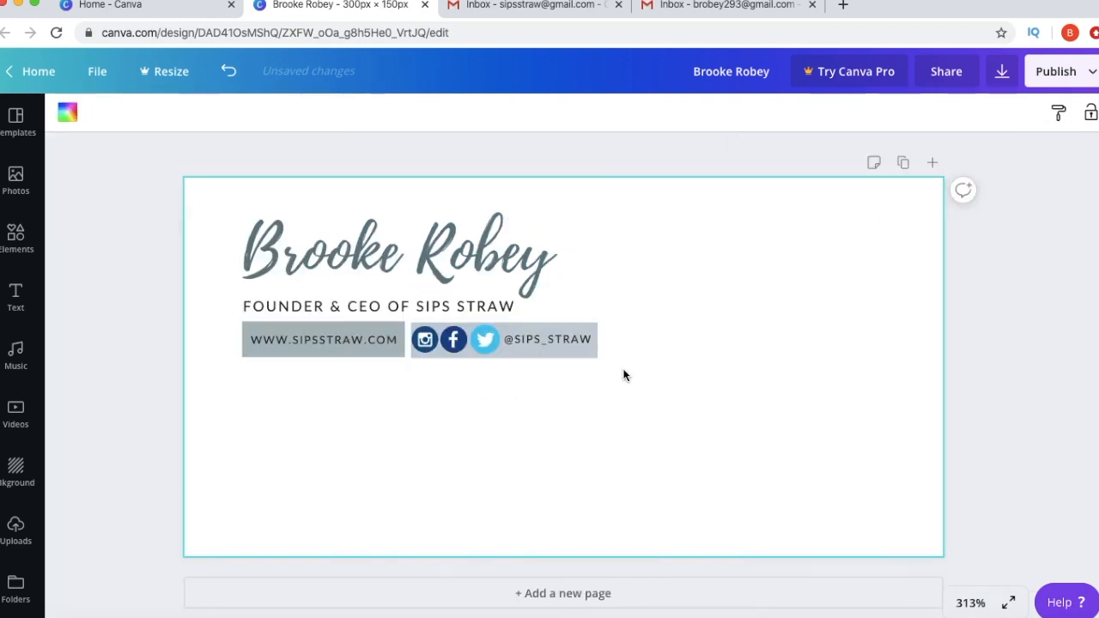
double_click(381, 333)
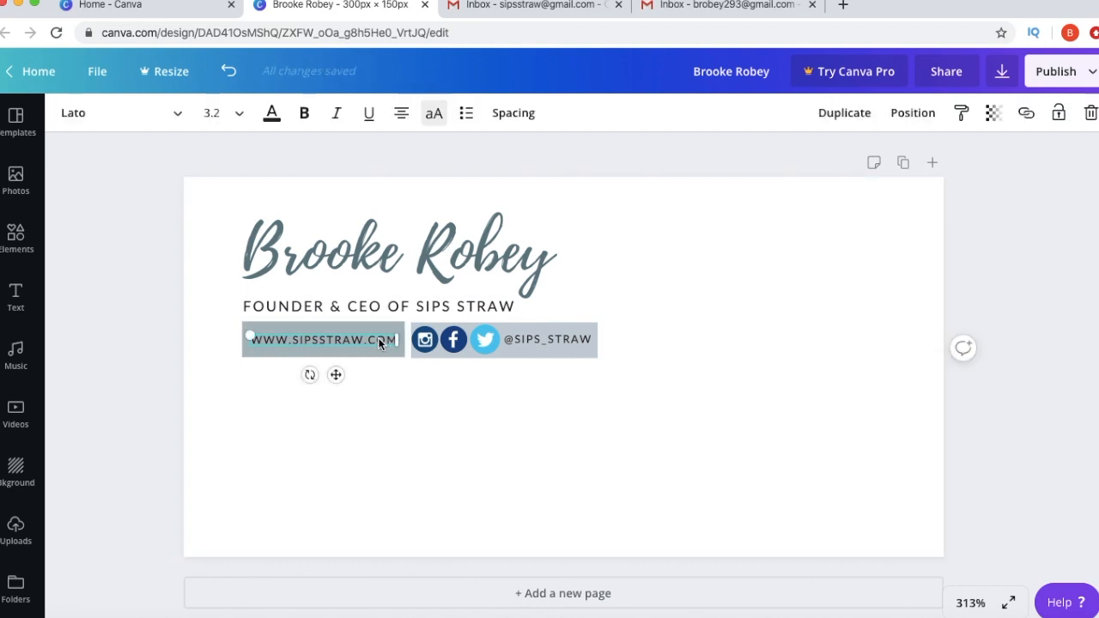
left_click(273, 115)
left_click(81, 318)
left_click(412, 377)
- Set the social bar's transparency to 62 and recolour the Twitter, Facebook and Instagram icons slate grey
left_click(512, 352)
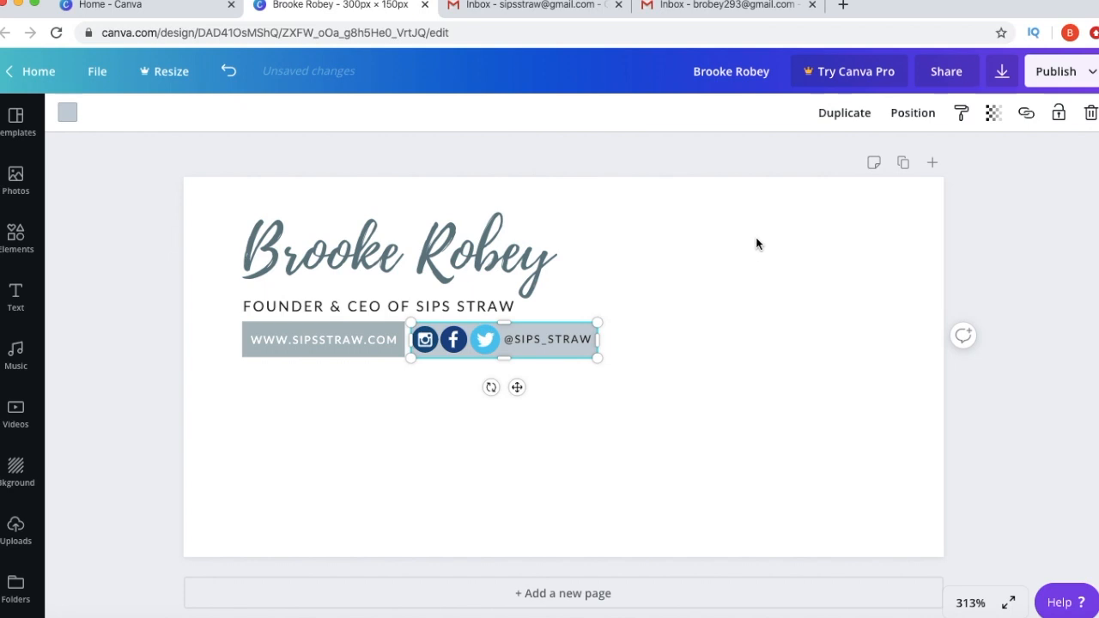
left_click(992, 112)
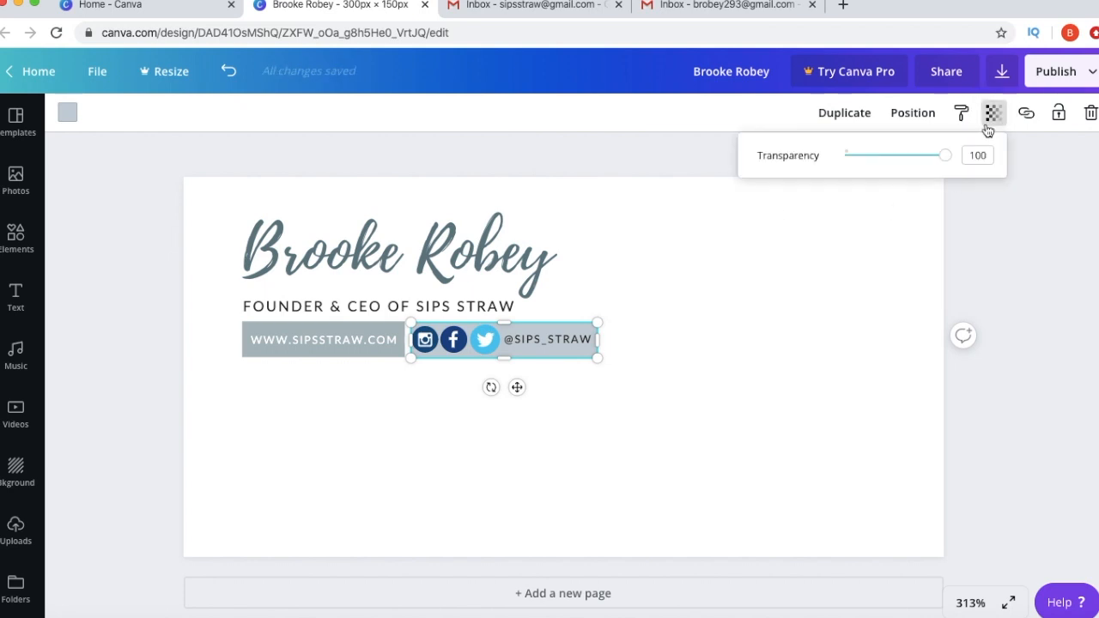
left_click_drag(949, 156, 873, 154)
left_click(808, 327)
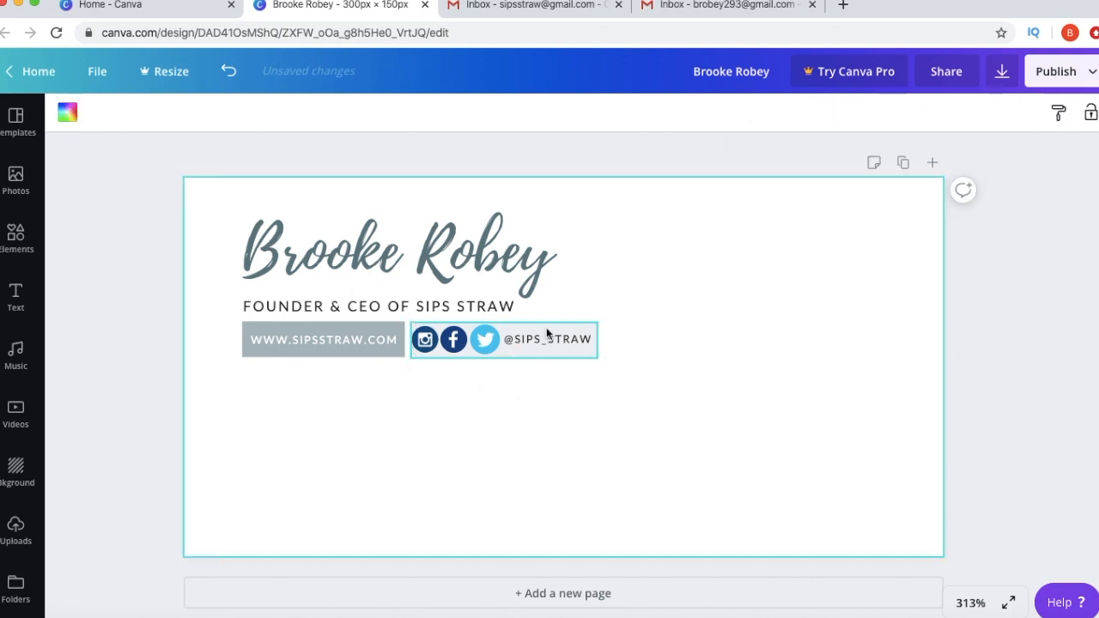
left_click(492, 343)
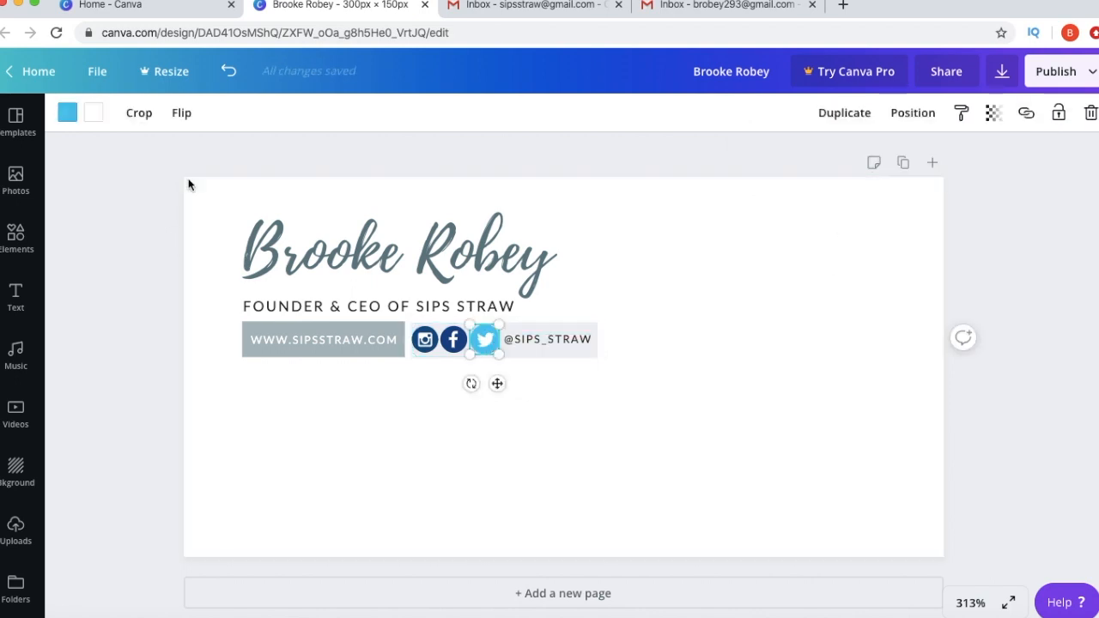
left_click(60, 115)
left_click(247, 283)
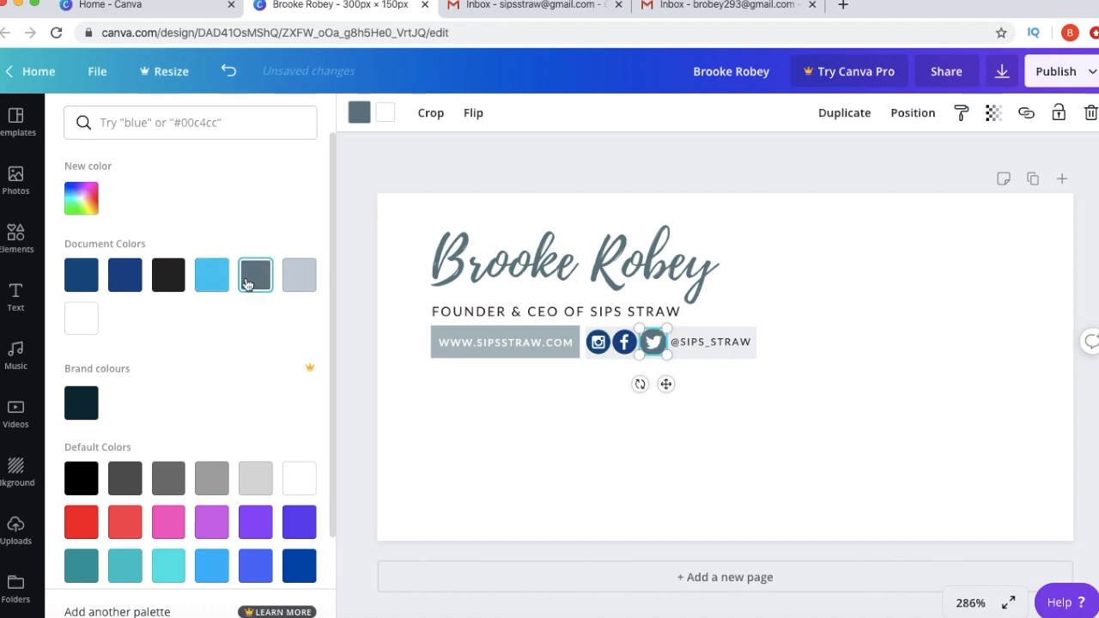
left_click(598, 342)
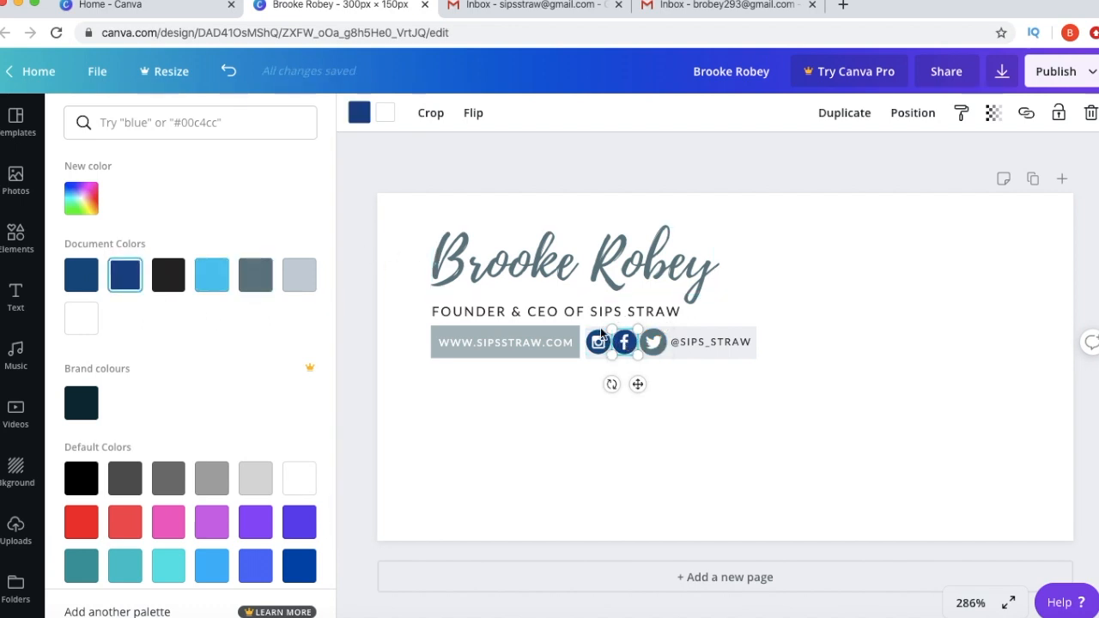
left_click(255, 274)
left_click(617, 501)
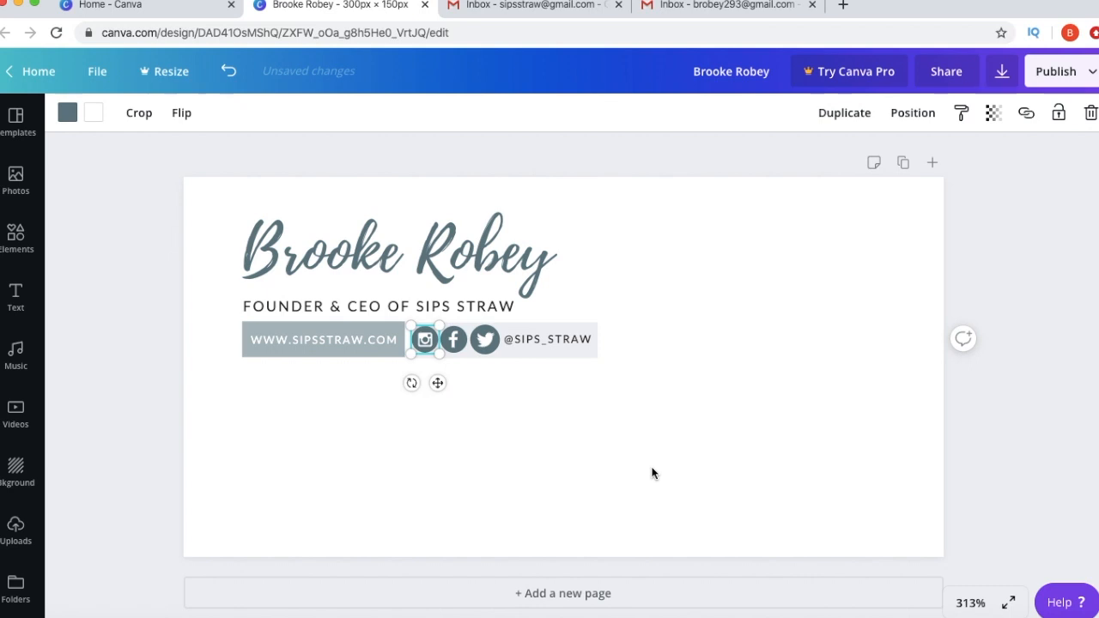
left_click(653, 473)
- Select all the signature elements and group them together
left_click_drag(713, 382, 235, 206)
left_click_drag(612, 362, 612, 362)
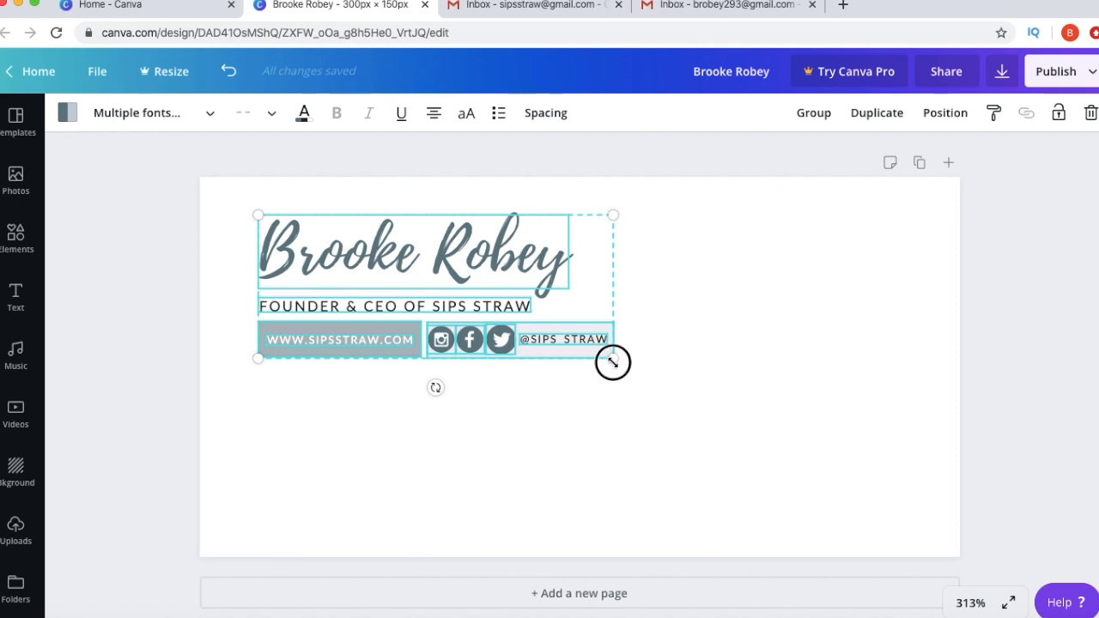
left_click(813, 113)
- Enlarge the grouped signature to fill the page, nudge it left, then deselect
left_click_drag(612, 358, 915, 491)
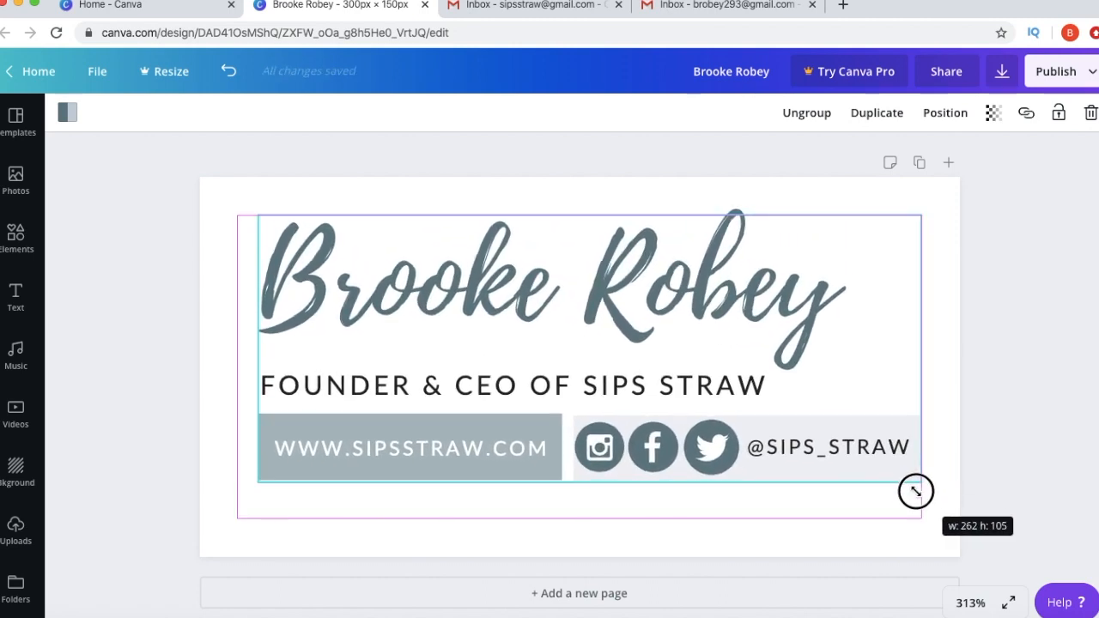
mouse_move(743, 393)
left_mouse_down()
mouse_move(711, 393)
mouse_move(722, 395)
left_mouse_up()
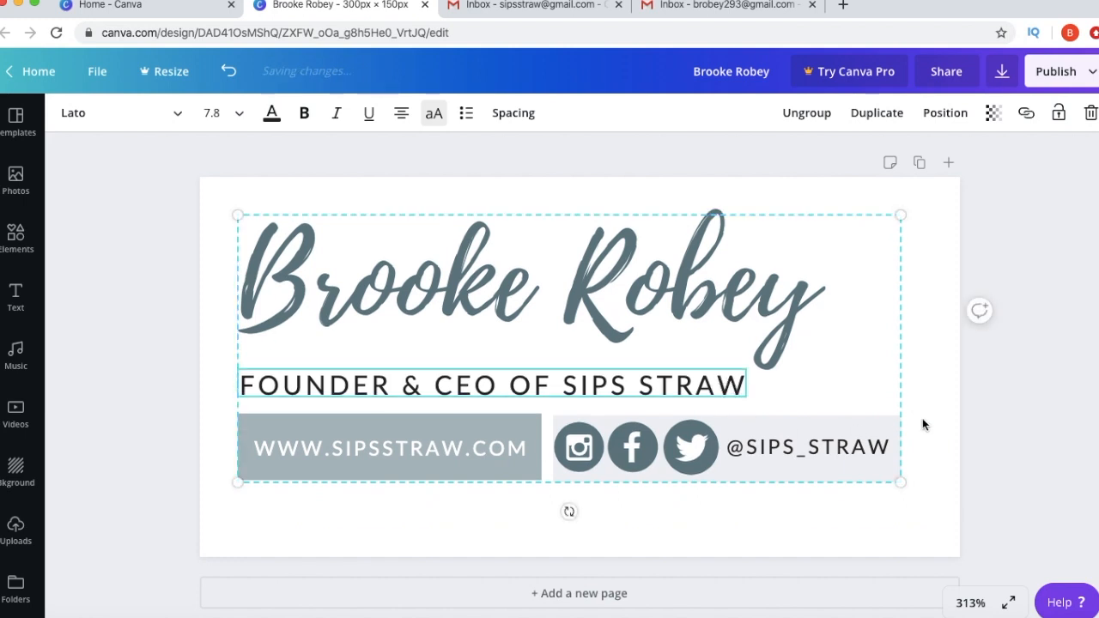
left_click_drag(900, 481, 911, 497)
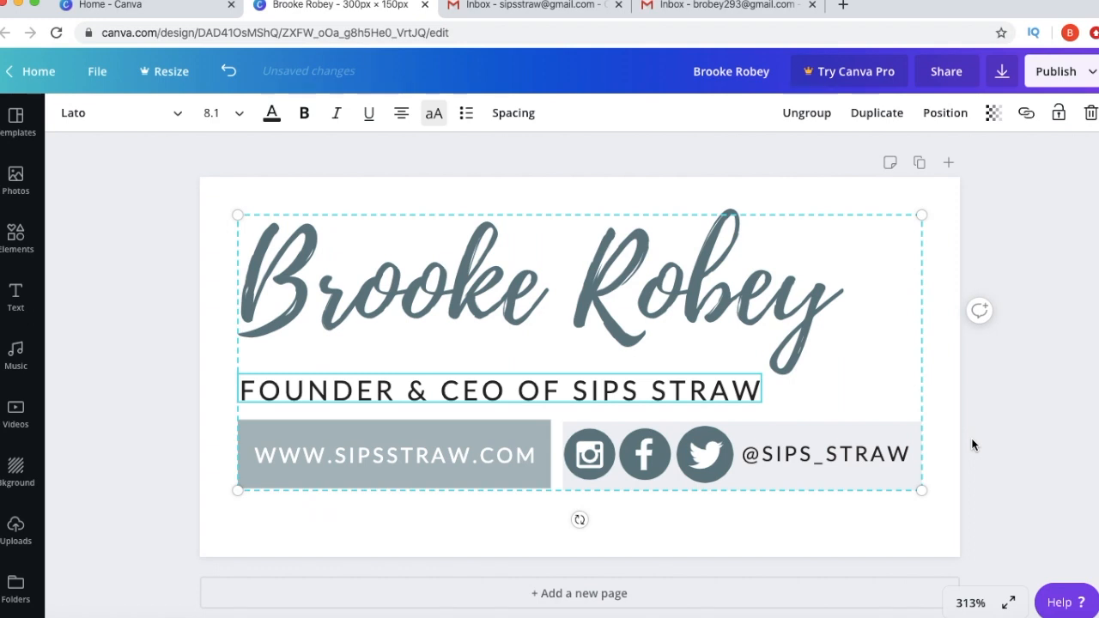
left_click(953, 427)
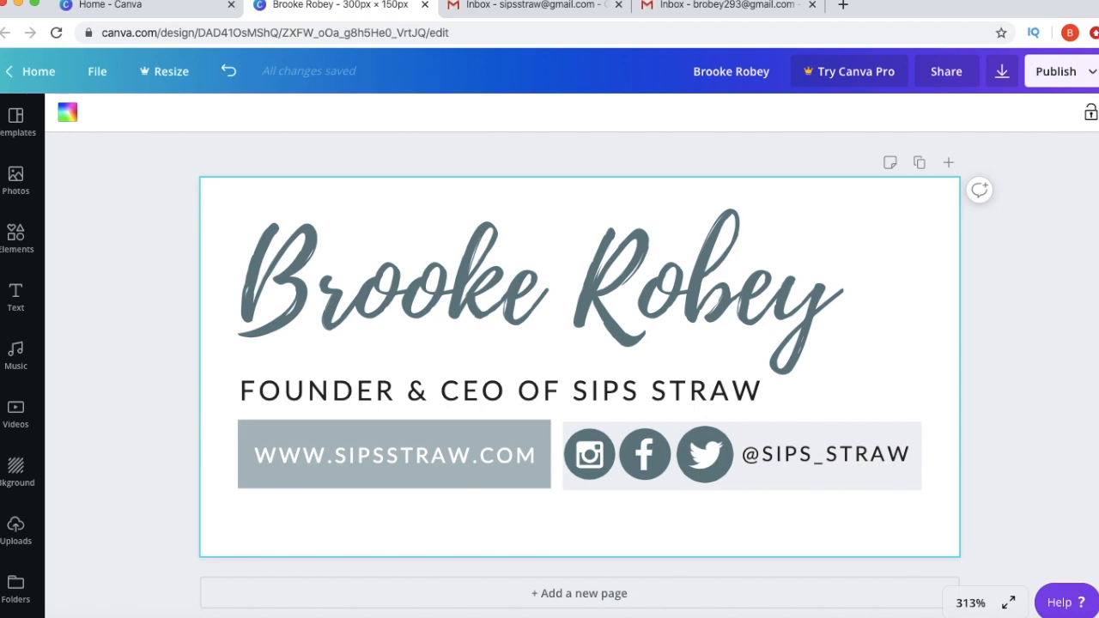
- Download the Canva design as a PNG and switch to the Gmail tab
left_click(1094, 83)
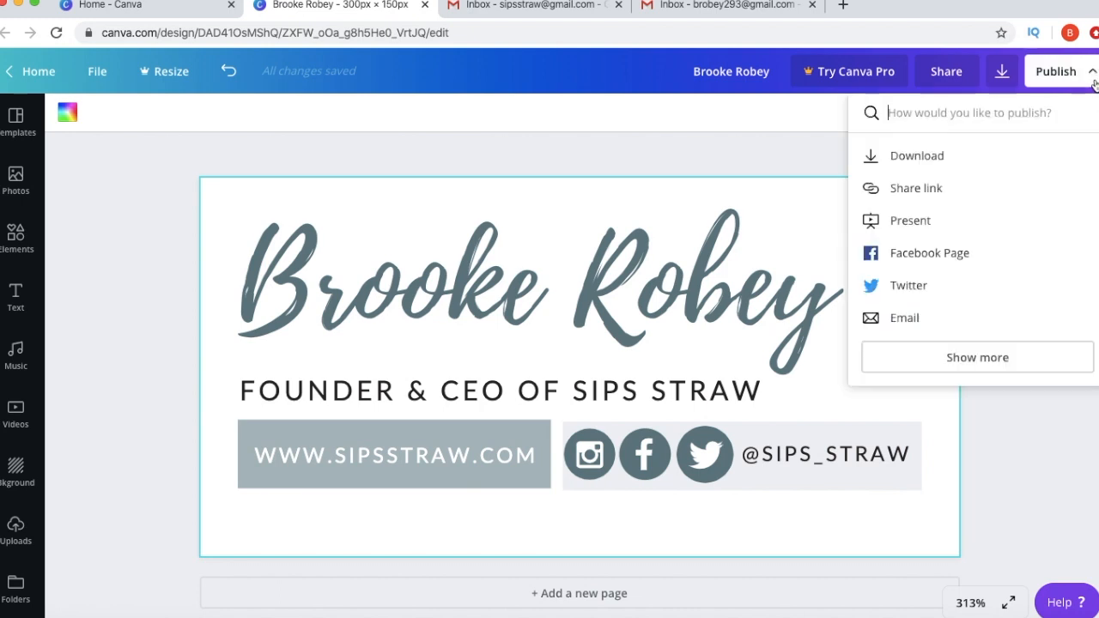
left_click(948, 154)
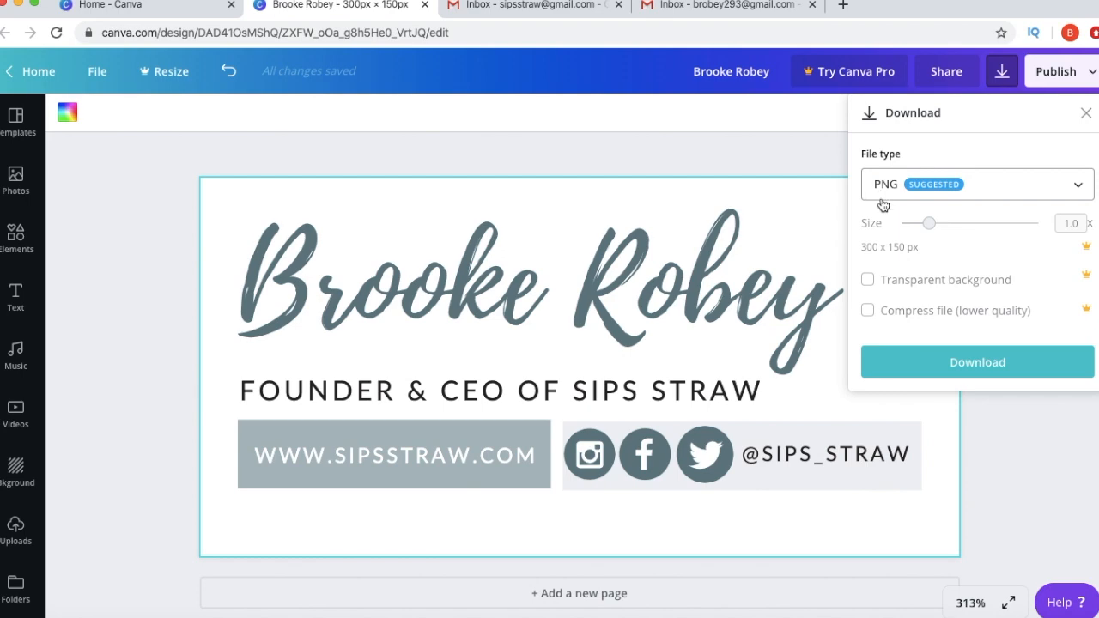
left_click(944, 369)
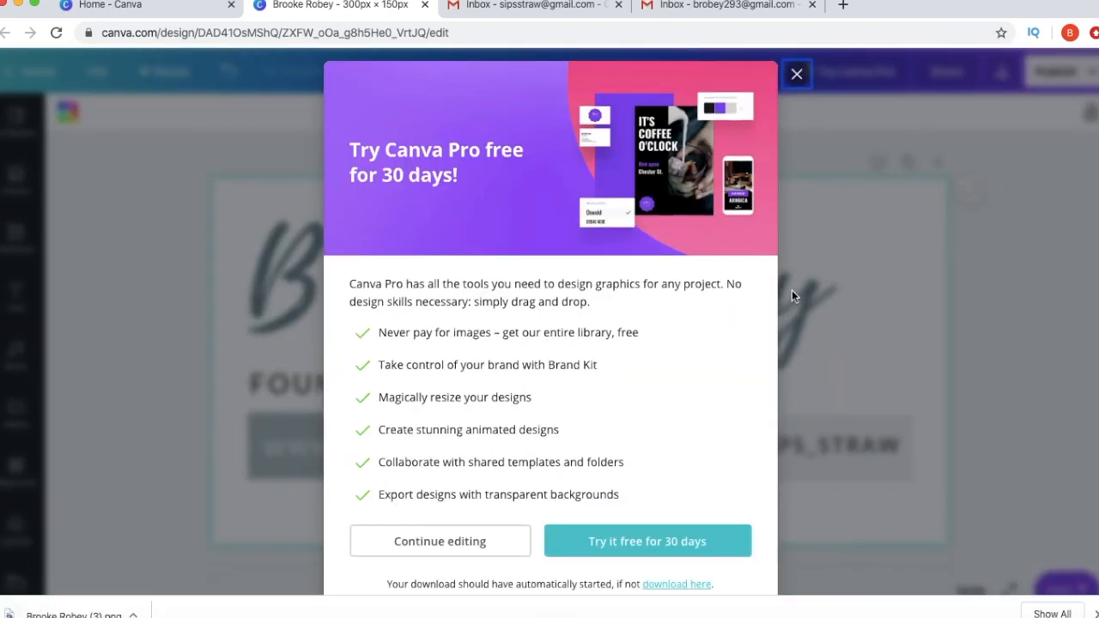
left_click(526, 5)
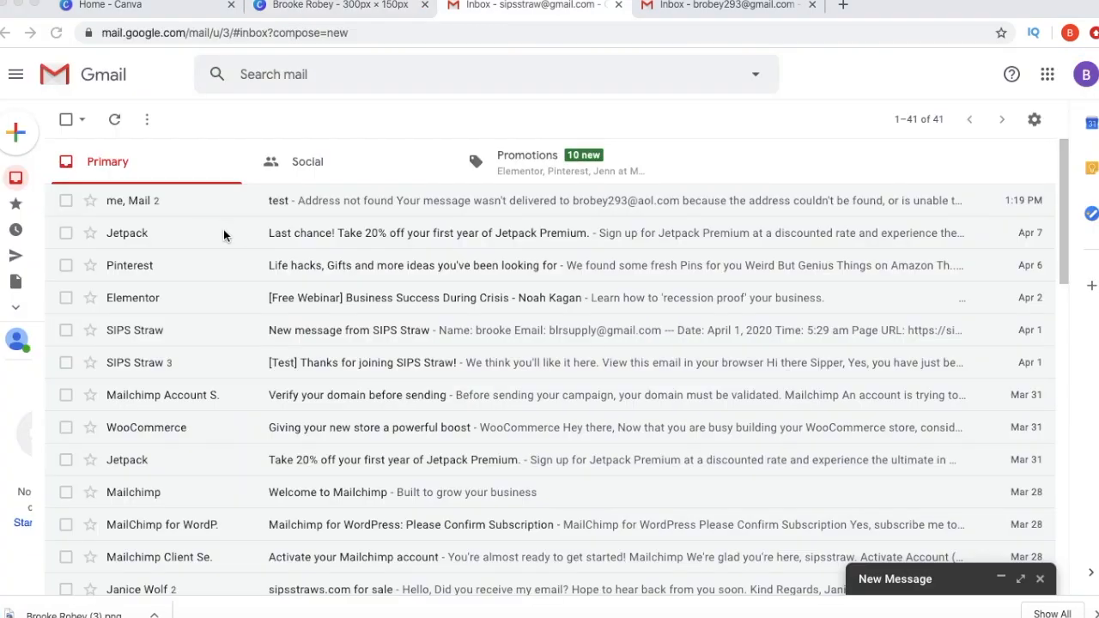
- Open Gmail's full Settings and scroll the General tab down to the Signature editor
left_click(1033, 122)
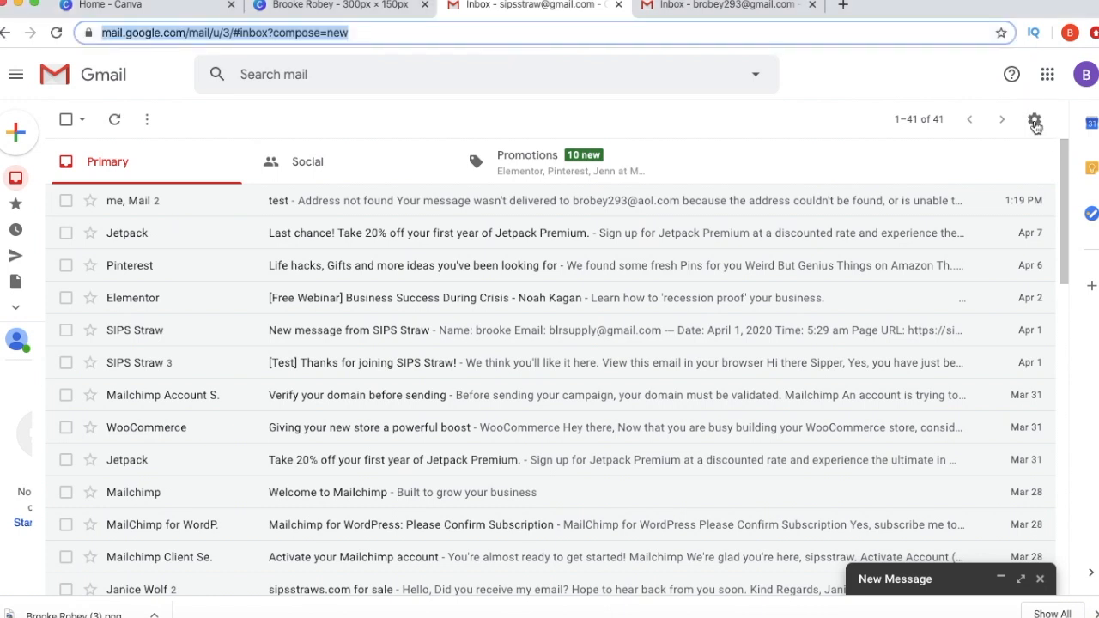
left_click(1035, 121)
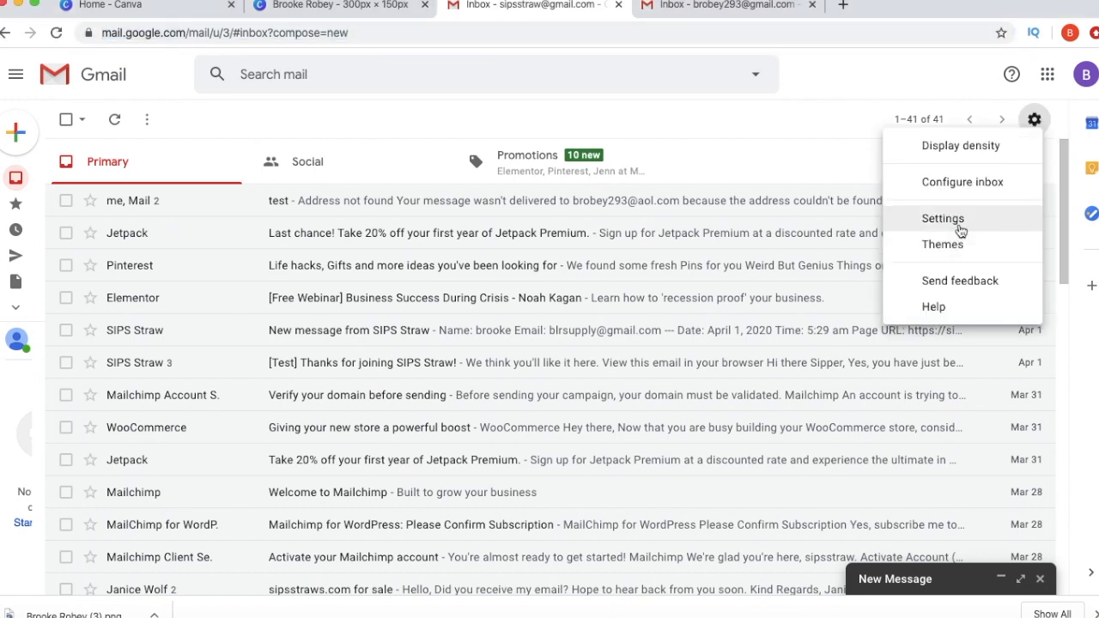
left_click(958, 225)
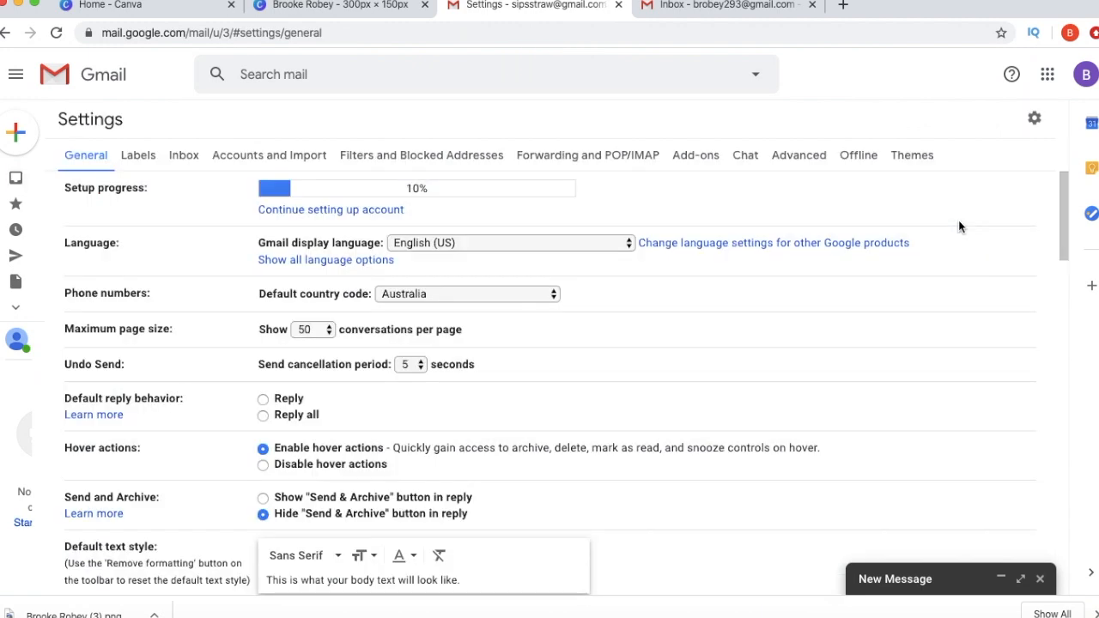
scroll(738, 356, "down", 1)
scroll(738, 355, "down", 4)
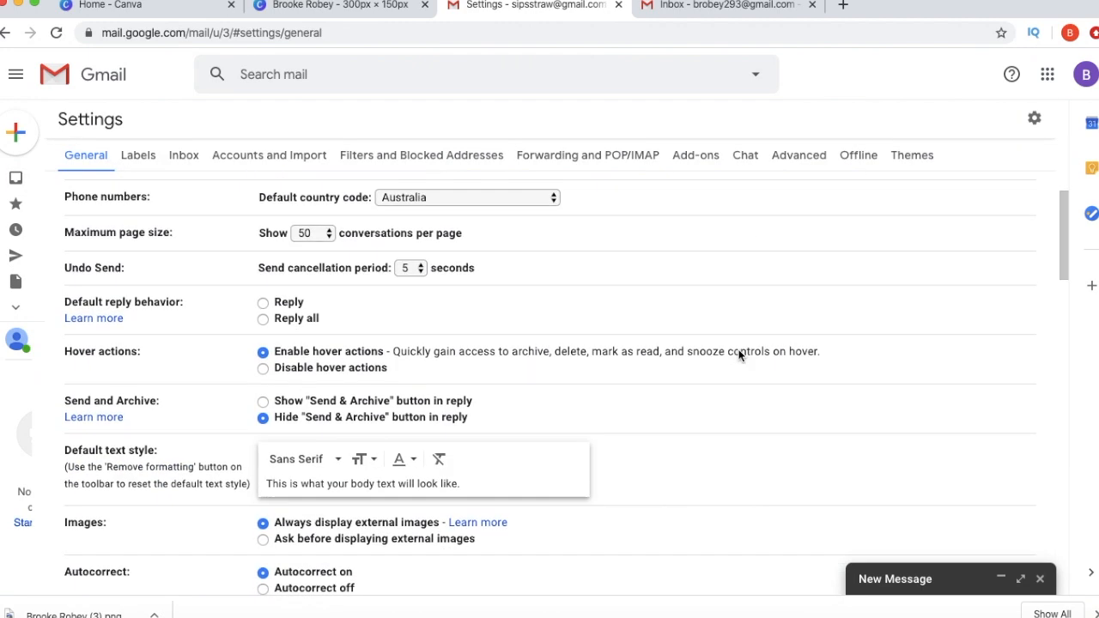
scroll(738, 355, "down", 10)
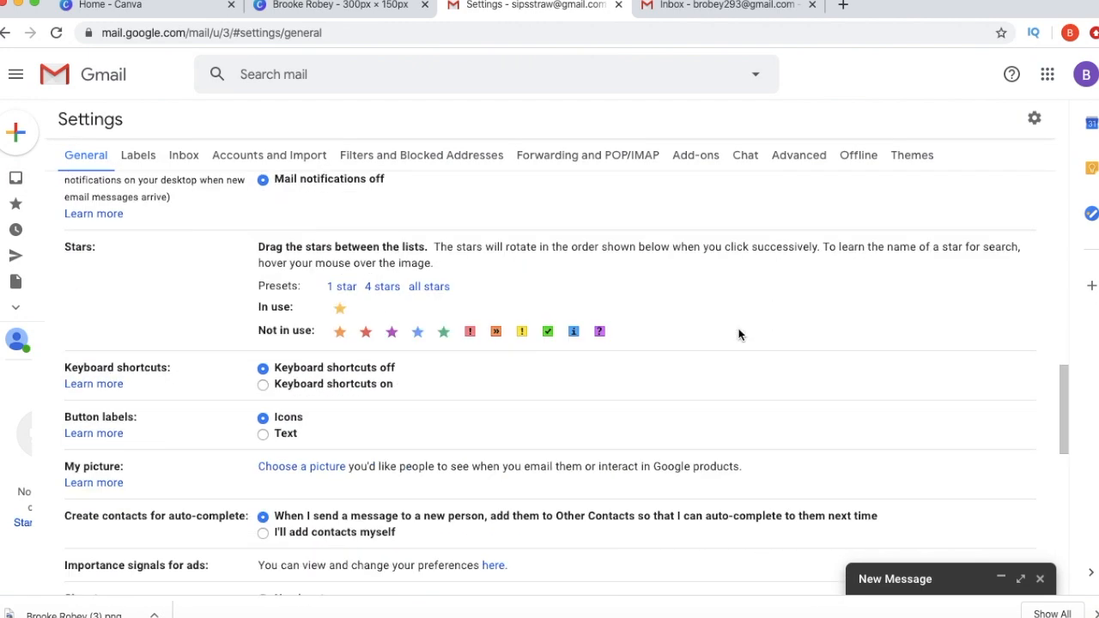
scroll(738, 335, "down", 4)
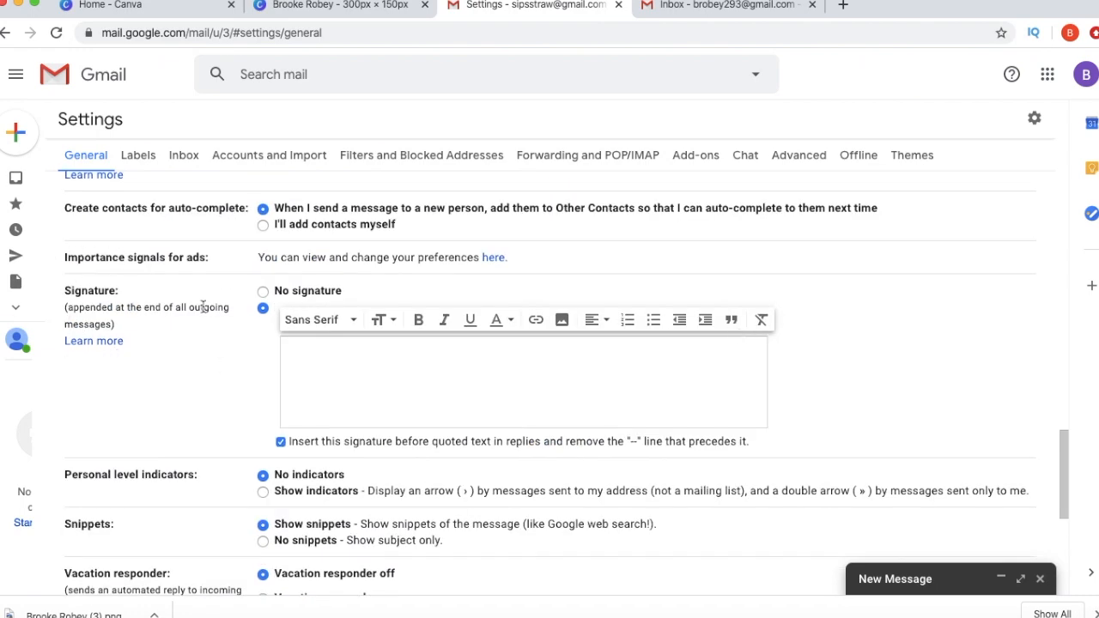
- Upload the exported Canva signature PNG from Downloads into the Gmail signature
left_click(559, 320)
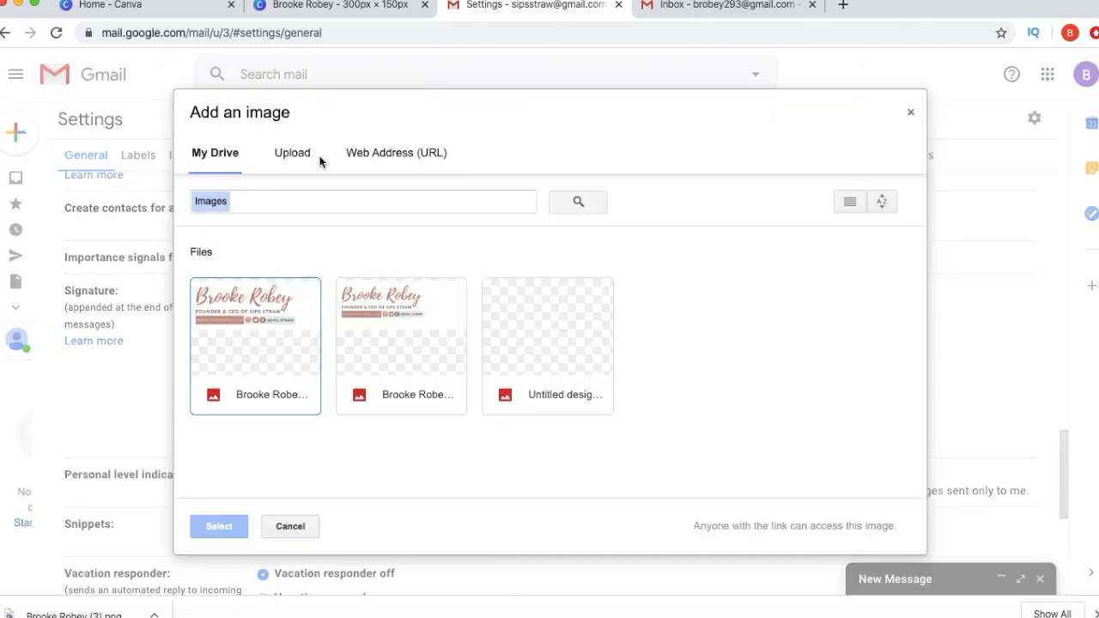
left_click(299, 156)
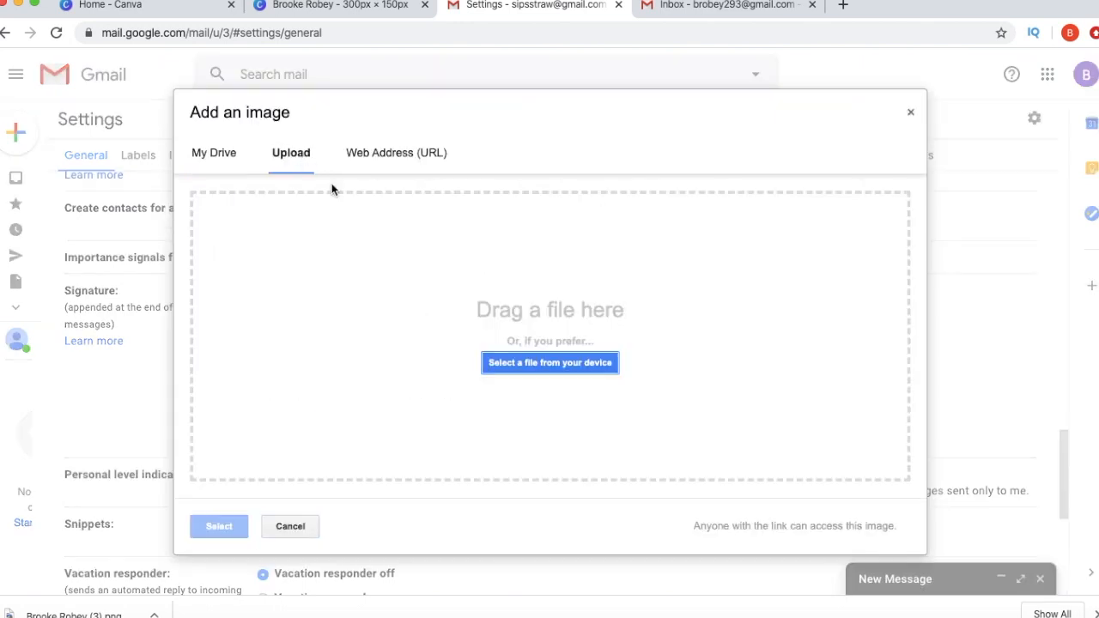
left_click(561, 364)
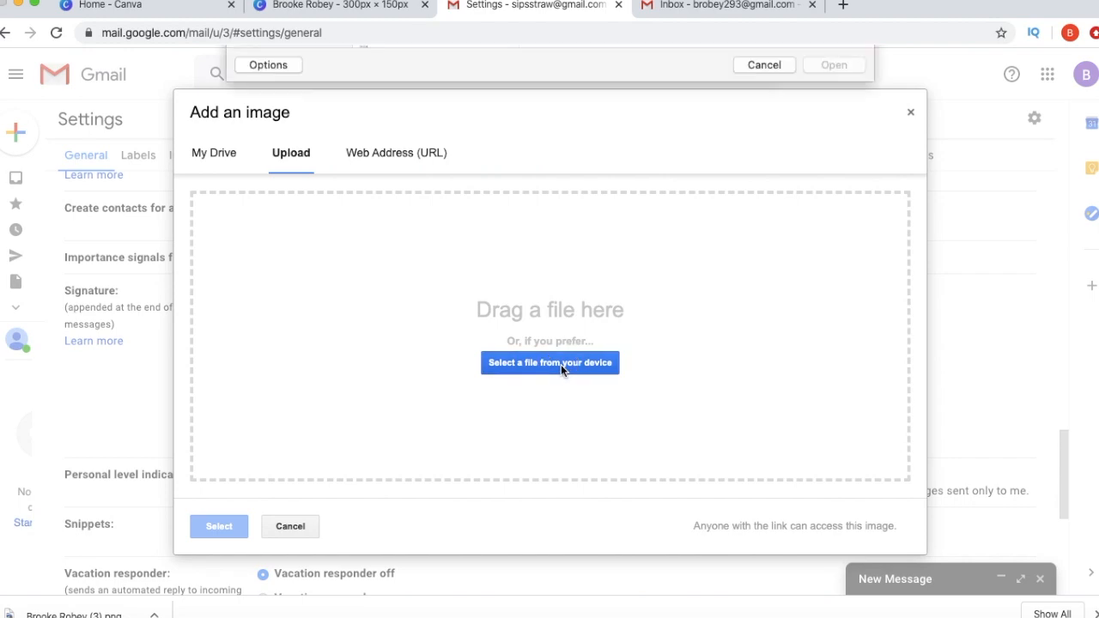
scroll(432, 324, "down", 15)
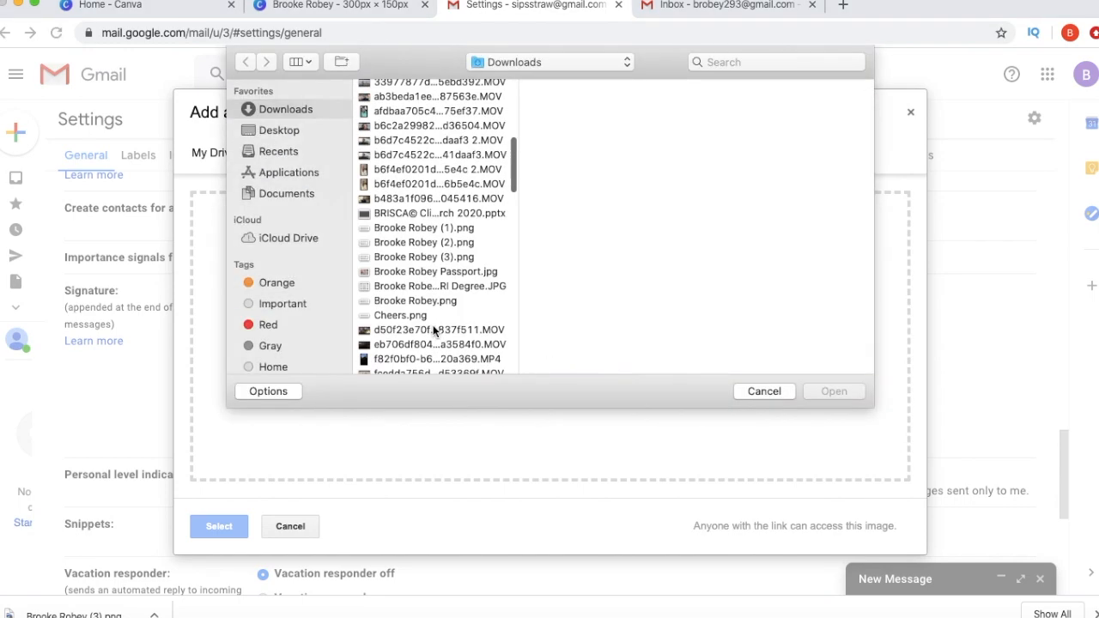
scroll(432, 325, "down", 5)
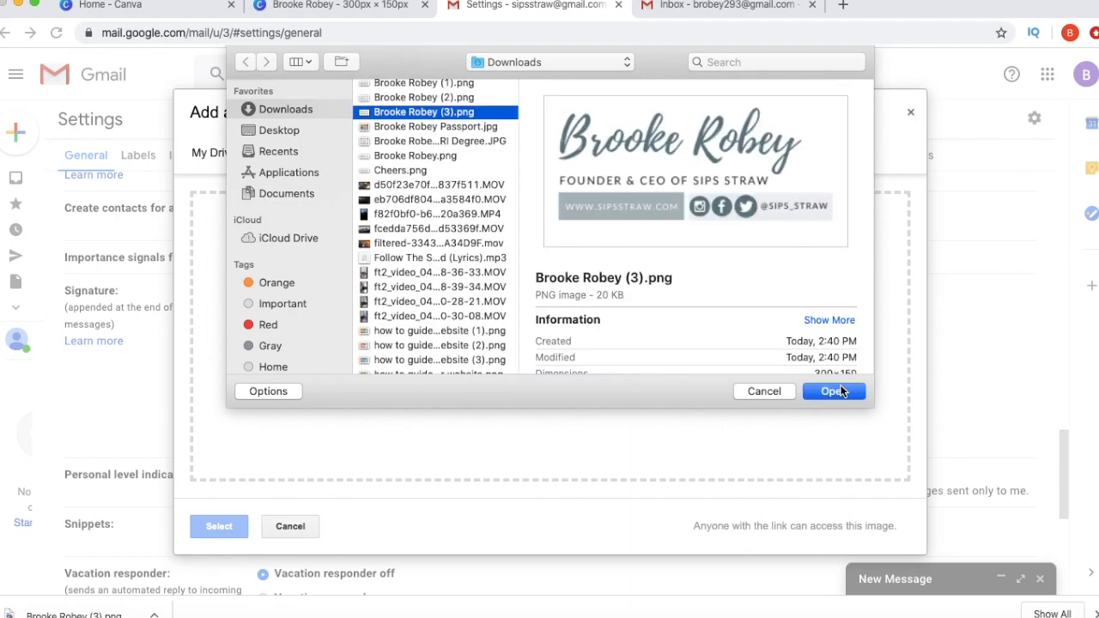
left_click(840, 391)
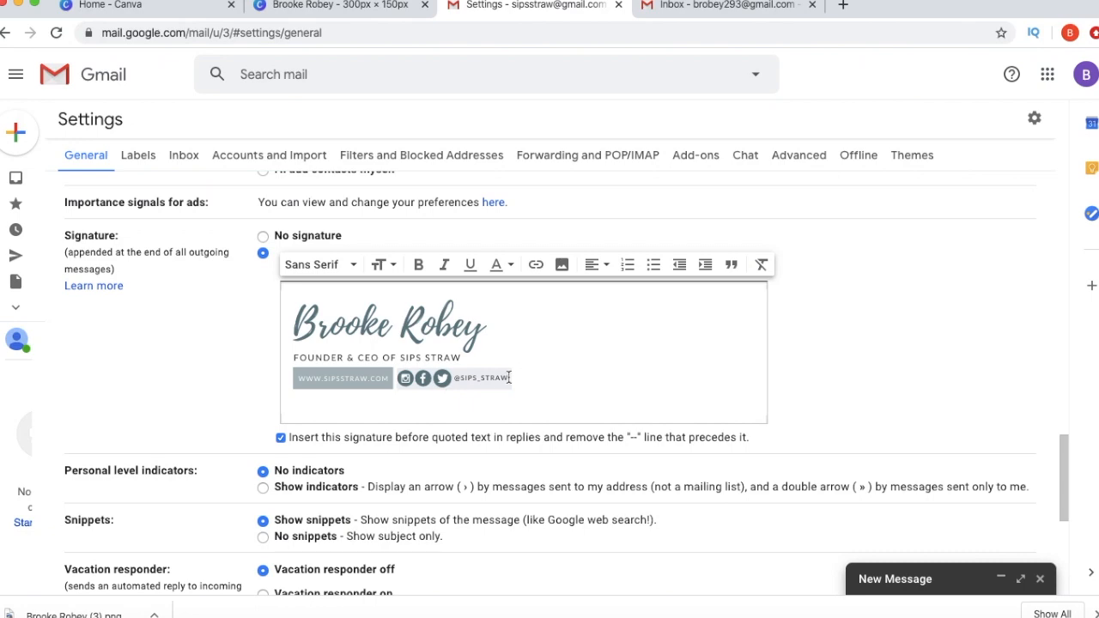
- Save the updated Gmail signature settings
scroll(515, 378, "down", 2)
scroll(508, 382, "down", 2)
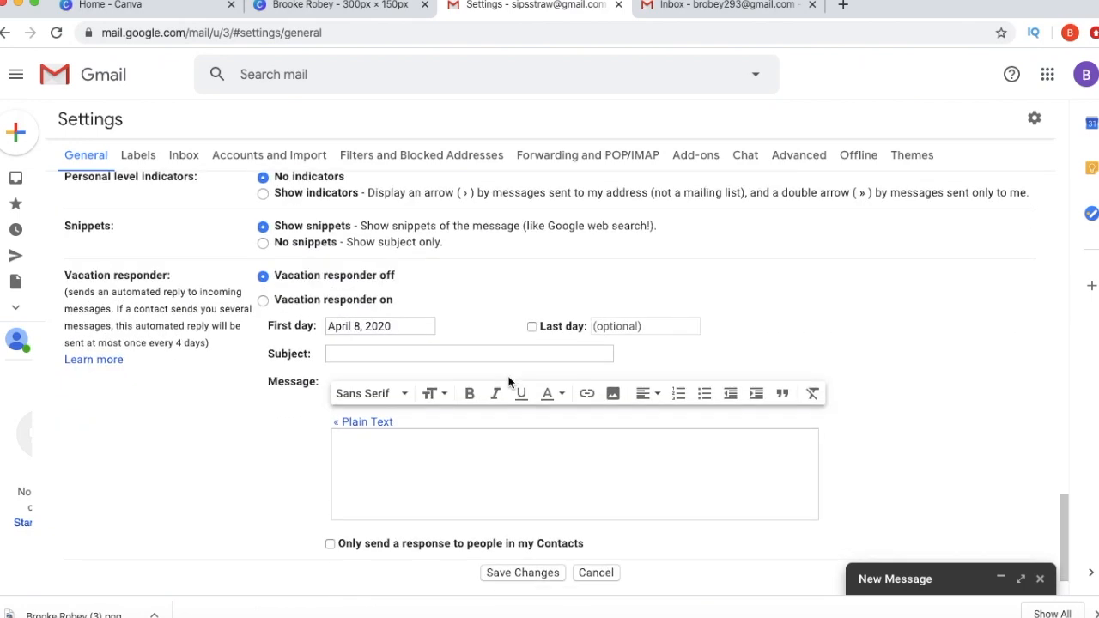
left_click(519, 574)
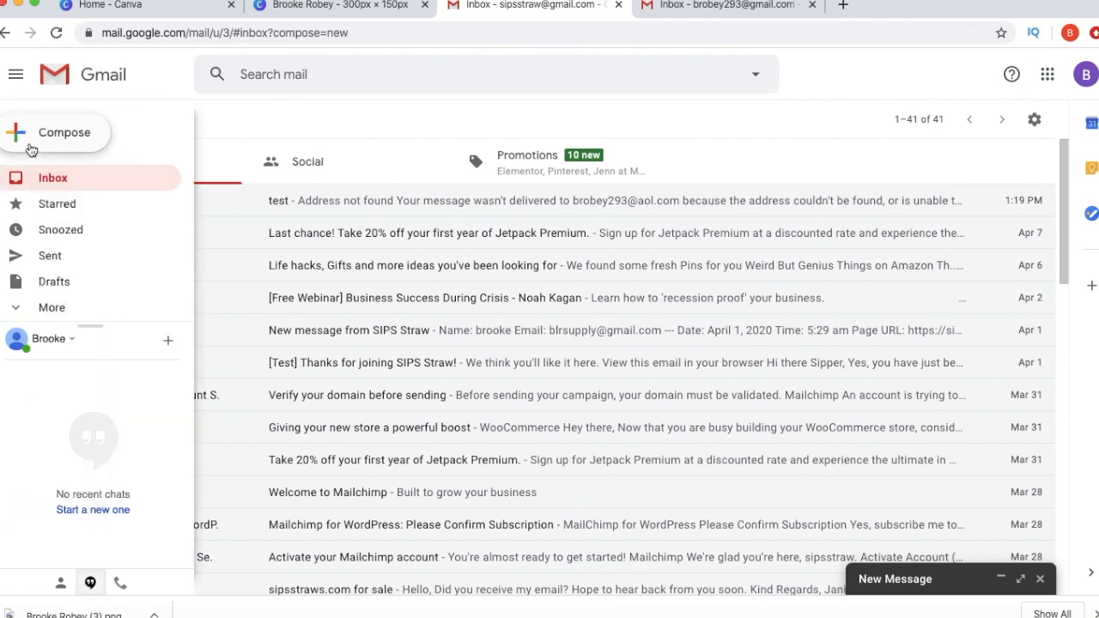
- Send a test email with subject and body 'test' to the recipient, then view the recipient's inbox
left_click(31, 148)
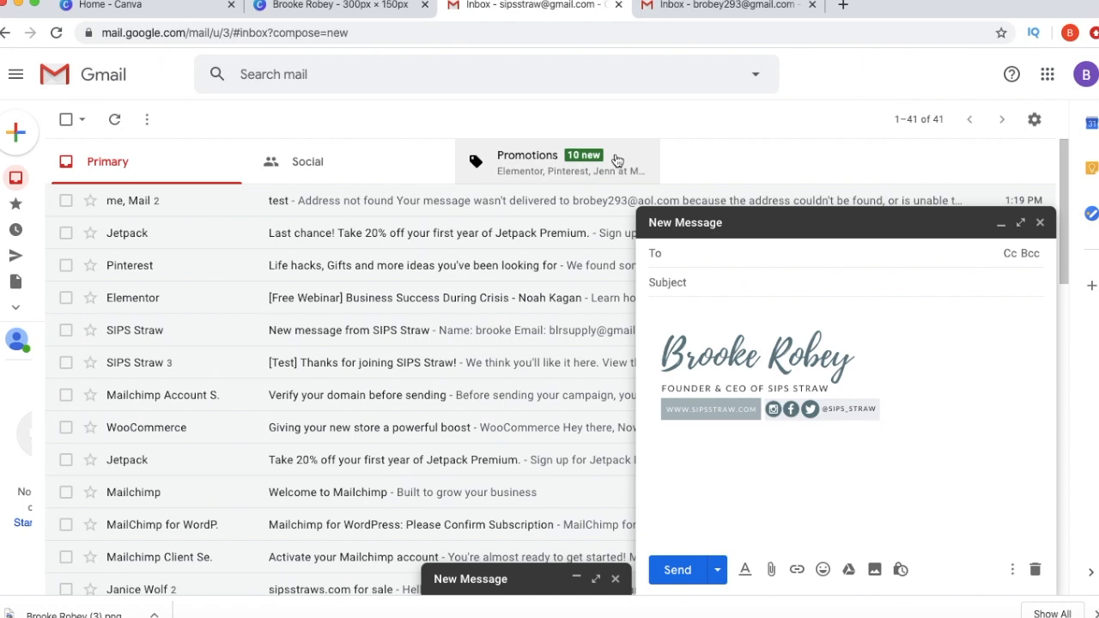
key("ctrl+v")
key("Tab")
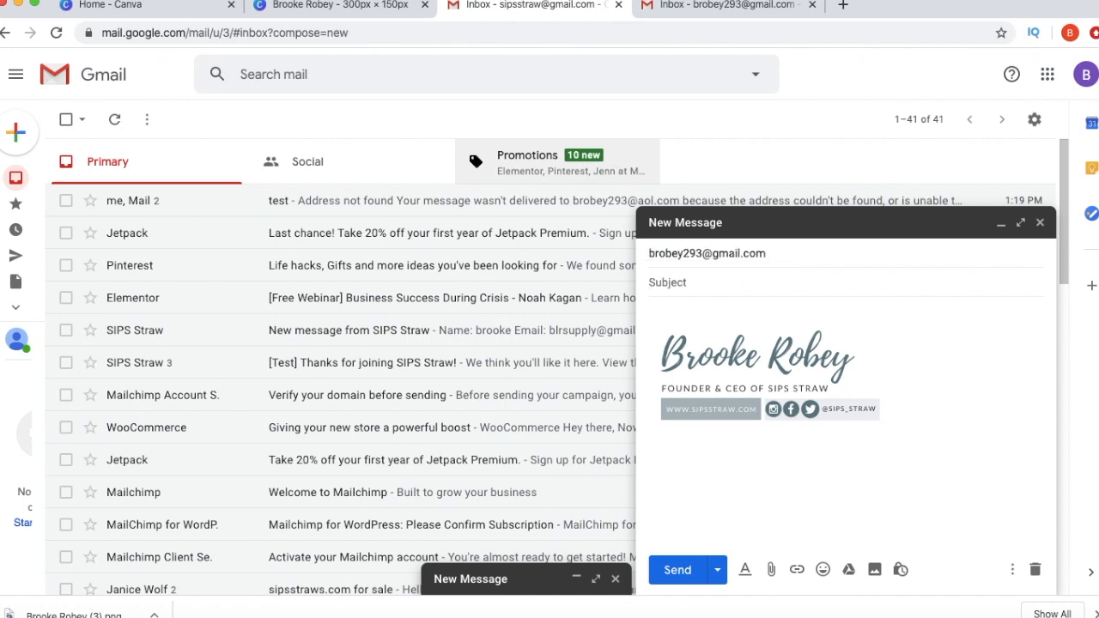
type("test")
key("Tab")
type("test")
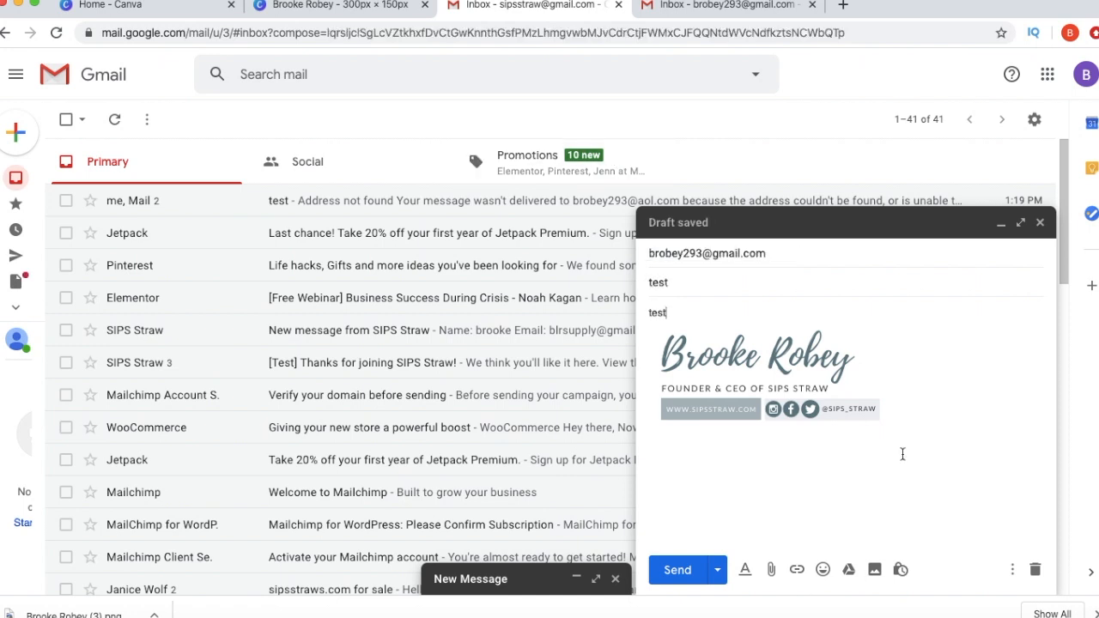
left_click(687, 560)
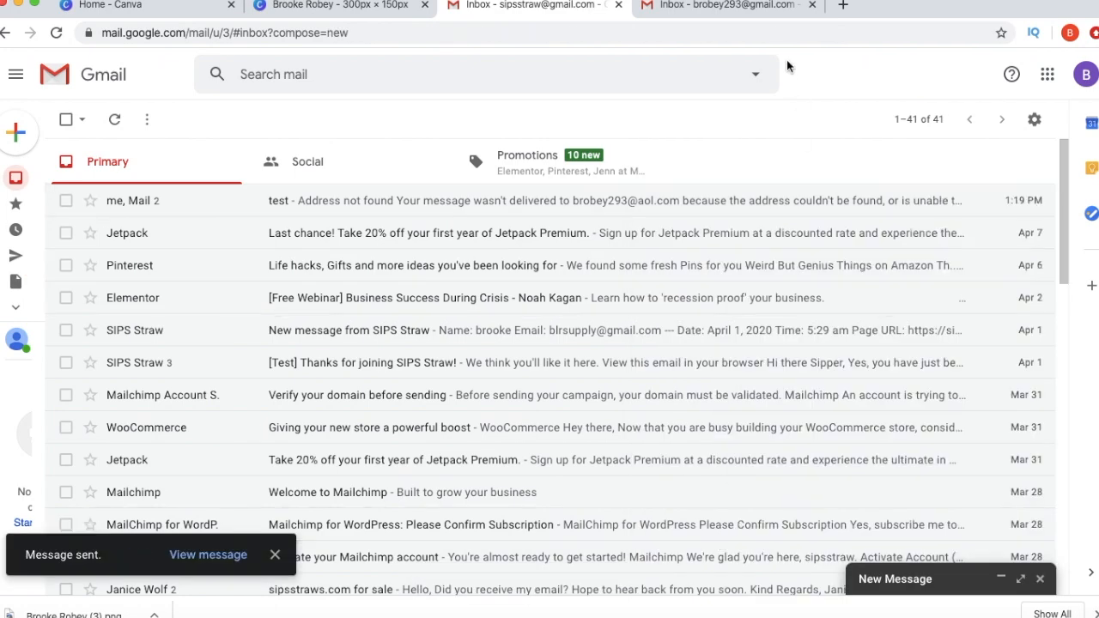
left_click(759, 14)
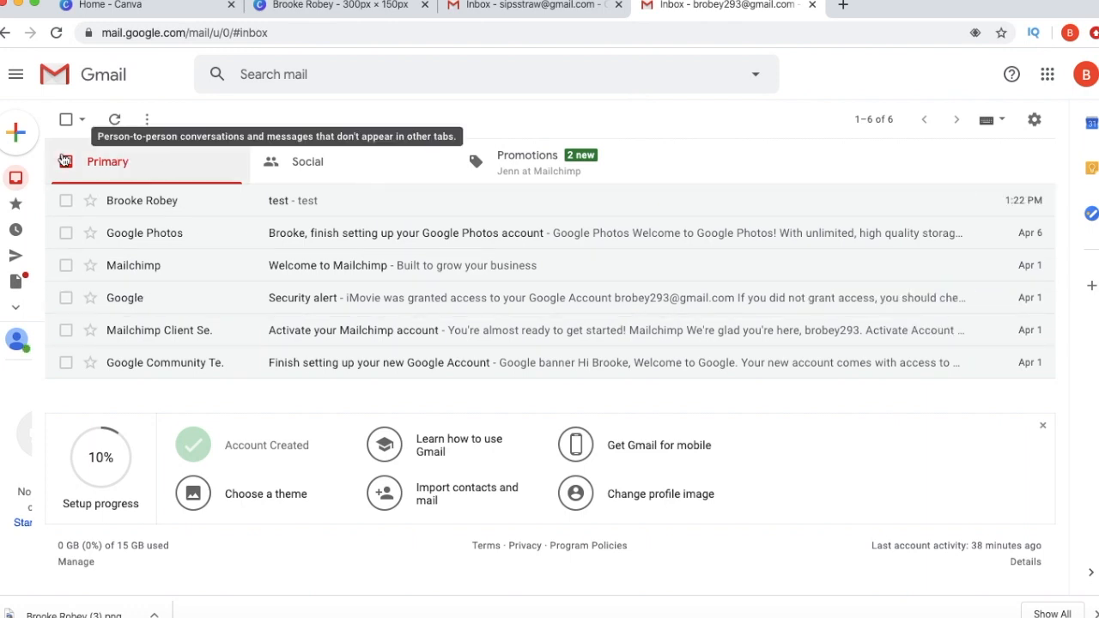
- Refresh the inbox and open the received 'test' email to check the signature image
left_click(43, 178)
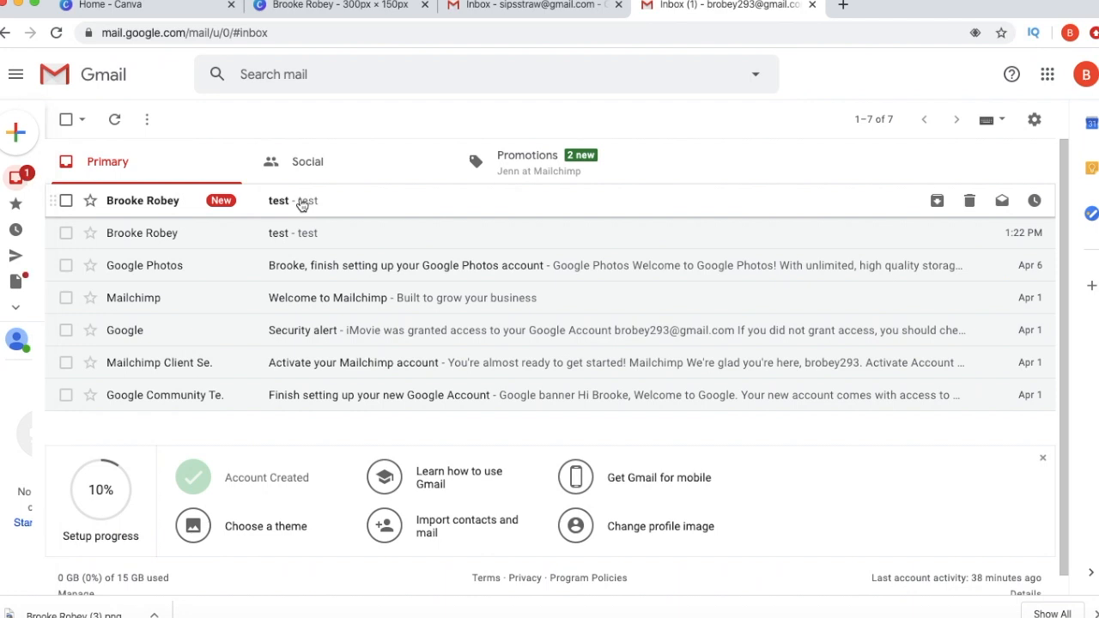
left_click(300, 200)
left_click_drag(395, 414, 86, 237)
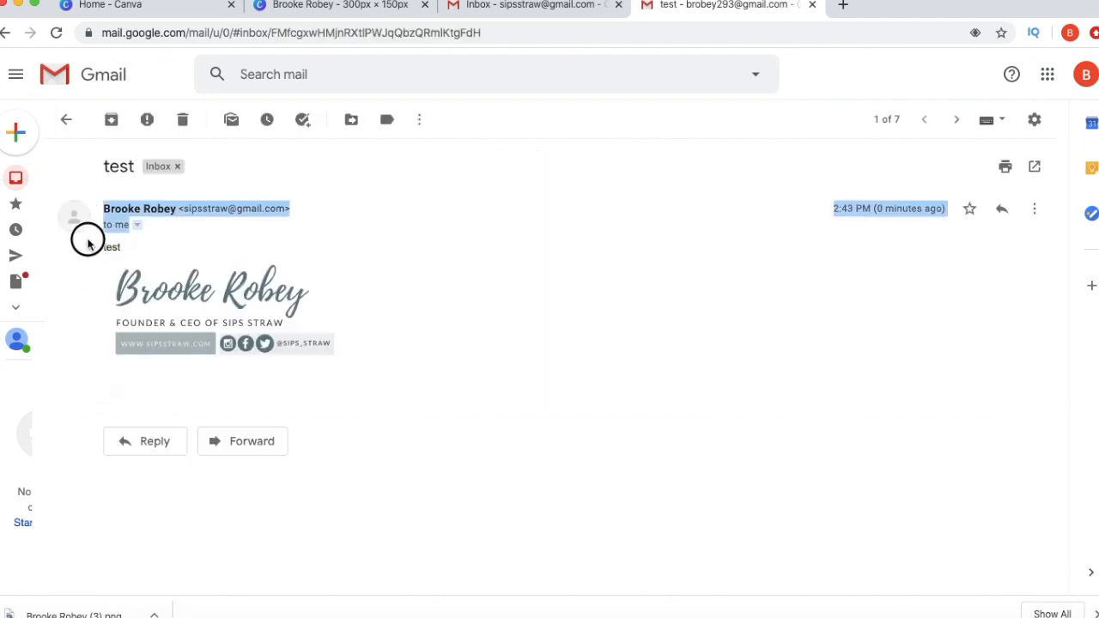
left_click(409, 287)
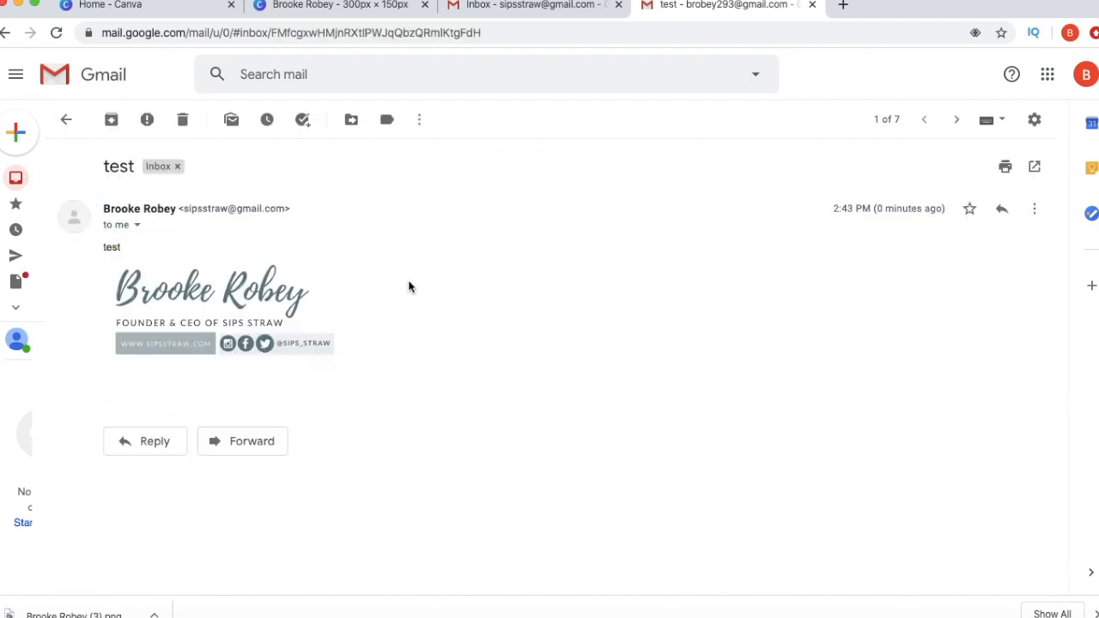